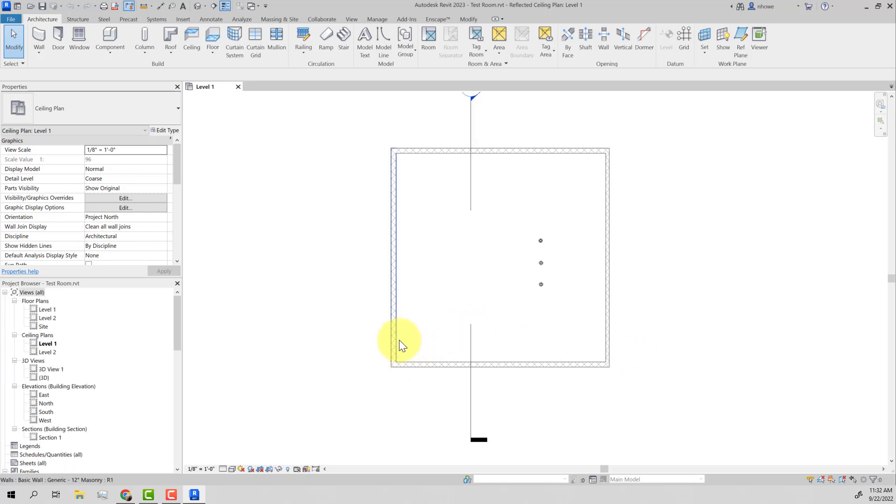
Select the GWB on Mtl. Stud ceiling in the room and open its boundary sketch for editing
key("Tab")
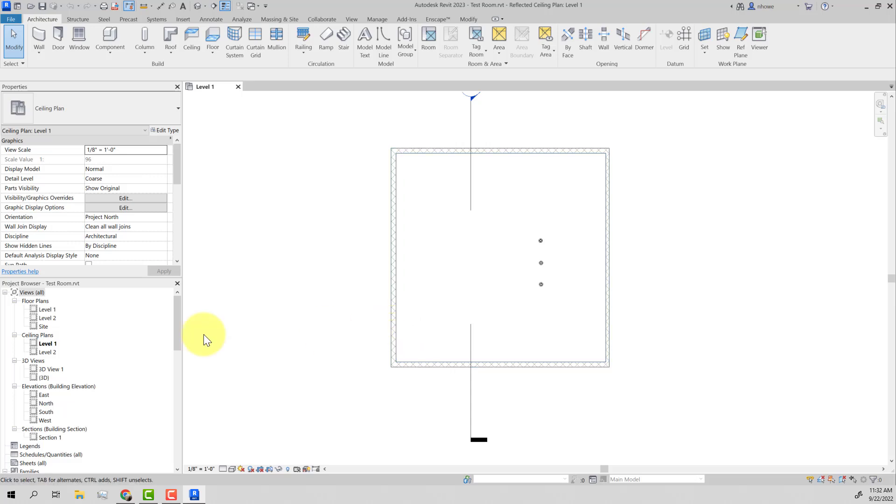
left_click(396, 273)
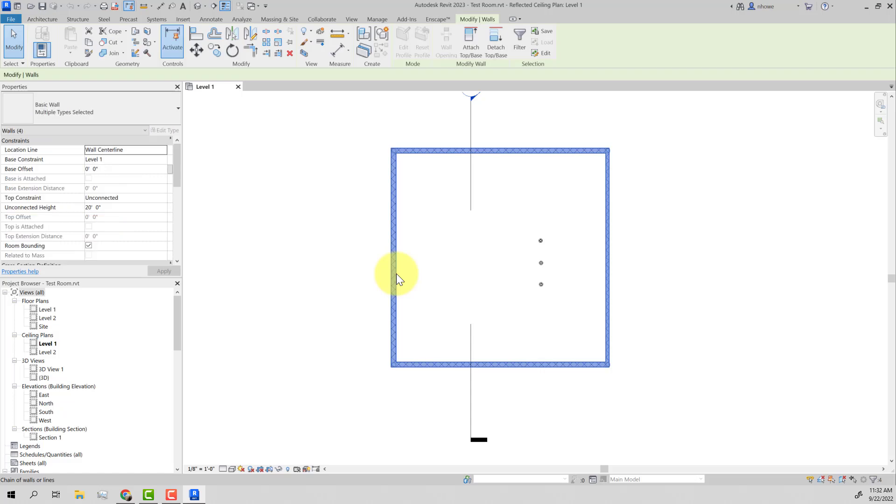
left_click(415, 278)
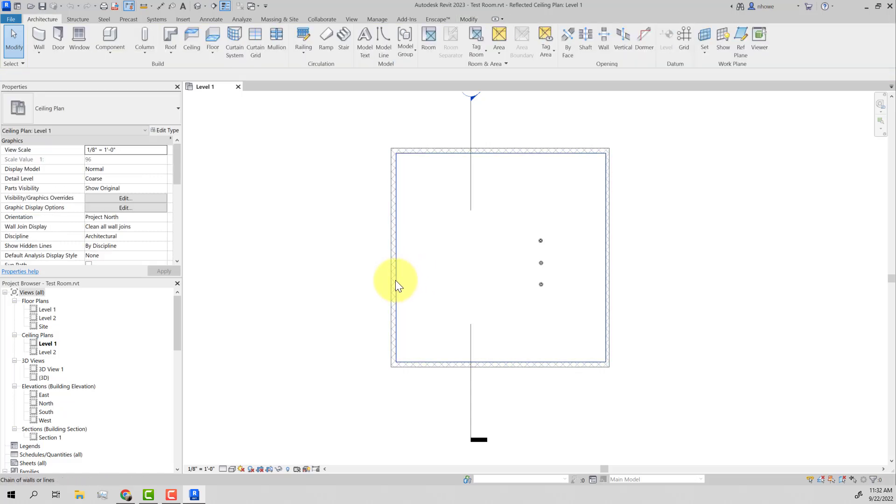
left_click(396, 280)
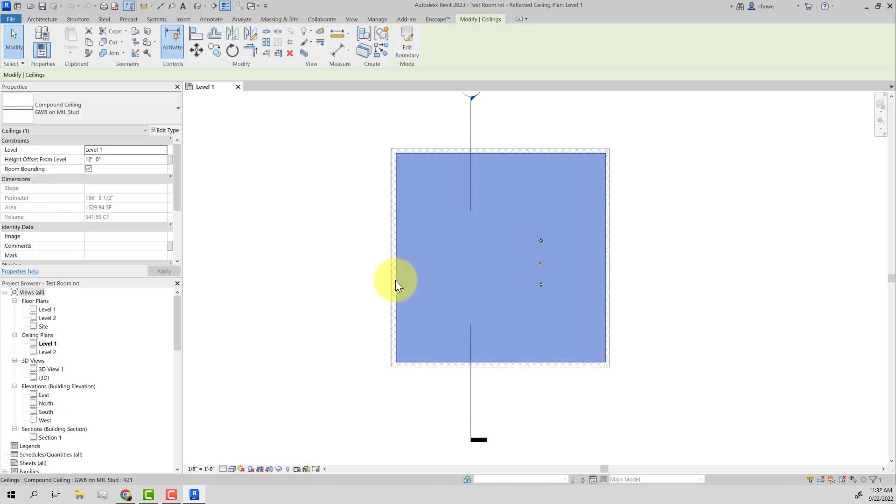
left_click(408, 46)
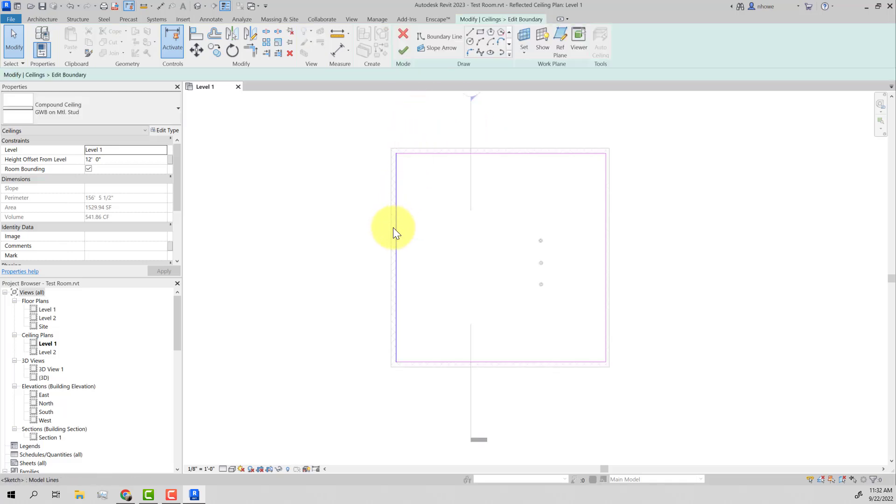
Move all four ceiling boundary lines inward to about 2' 0" from the surrounding walls and finish the boundary edit
left_click(394, 229)
mouse_move(411, 232)
left_mouse_down()
mouse_move(427, 233)
mouse_move(404, 239)
left_mouse_up()
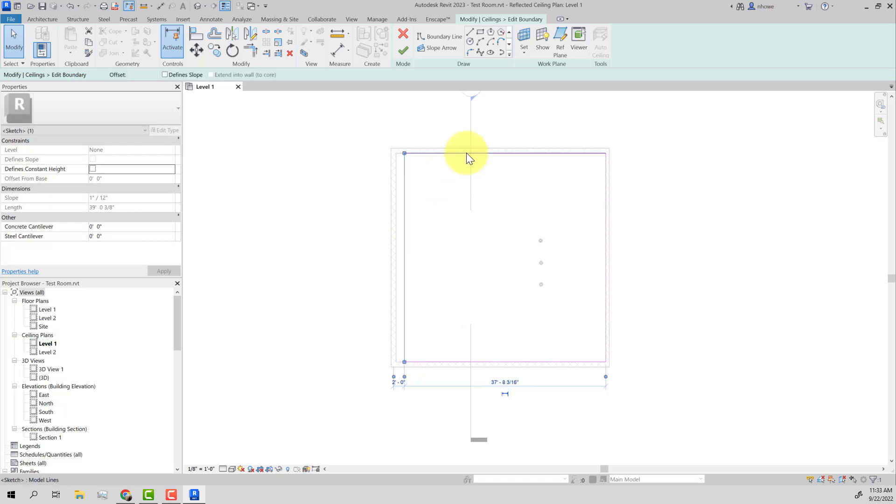
mouse_move(467, 152)
left_mouse_down()
mouse_move(467, 176)
mouse_move(469, 163)
left_mouse_up()
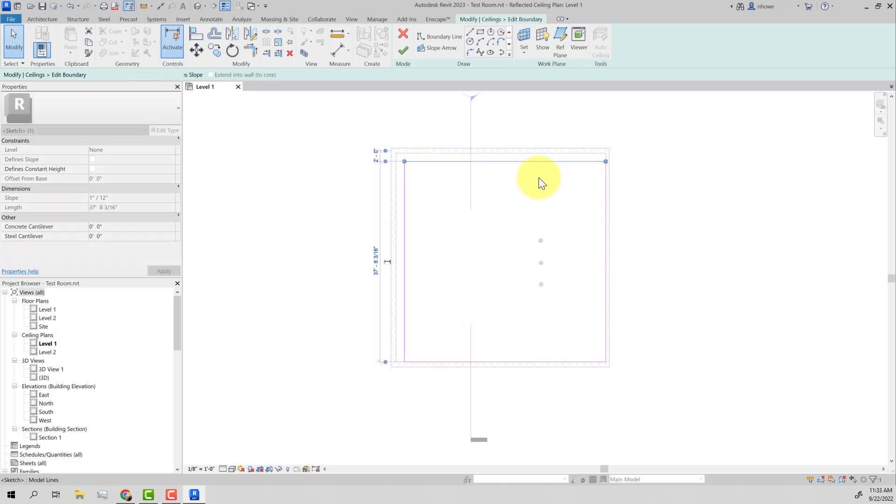
left_click(604, 192)
left_click_drag(593, 195, 594, 196)
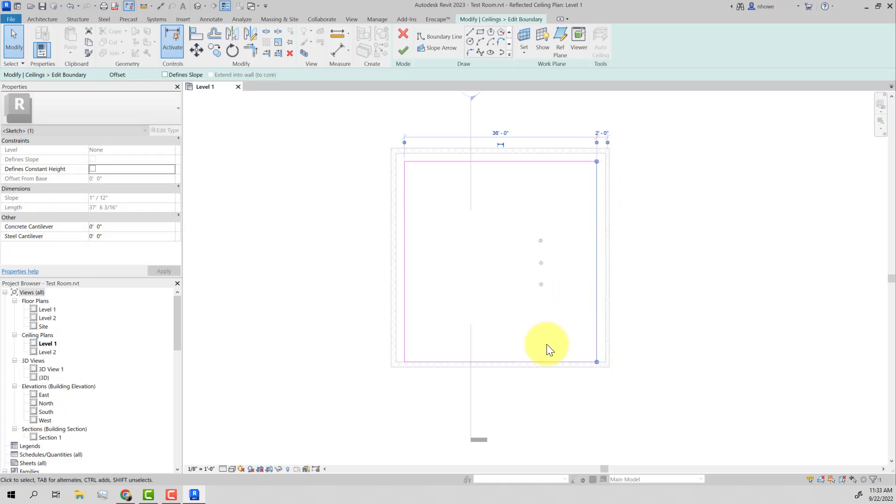
left_click(539, 363)
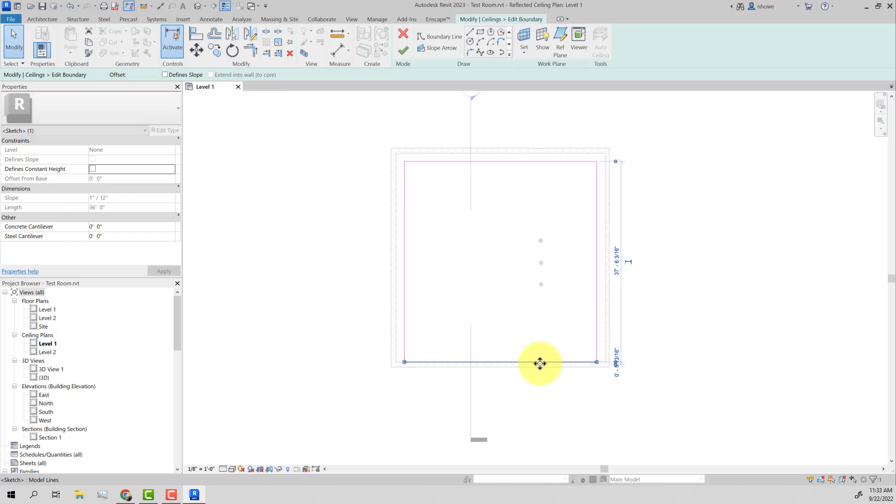
mouse_move(539, 361)
left_mouse_down()
mouse_move(541, 343)
mouse_move(545, 350)
left_mouse_up()
left_click(537, 270)
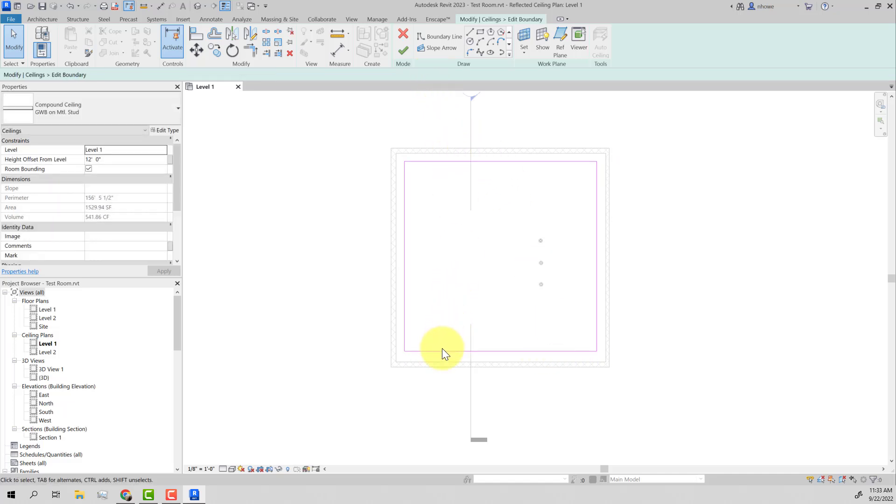
left_click(408, 52)
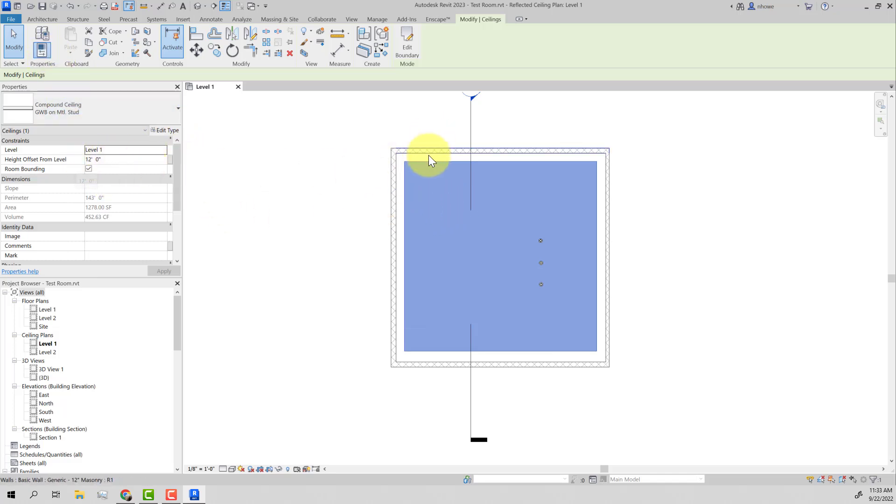
Place an automatic GWB on Mtl. Stud ceiling across the whole room with a height offset of 13' 0" from Level 1
left_click(45, 19)
left_click(195, 43)
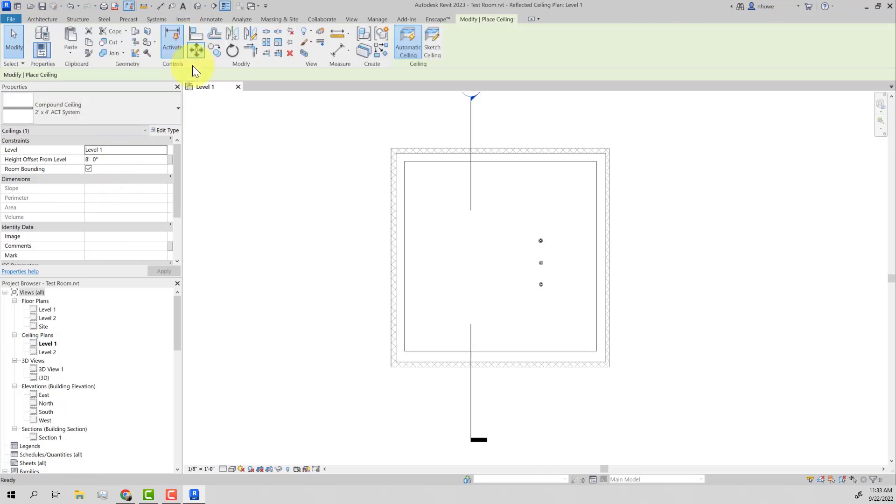
left_click(116, 161)
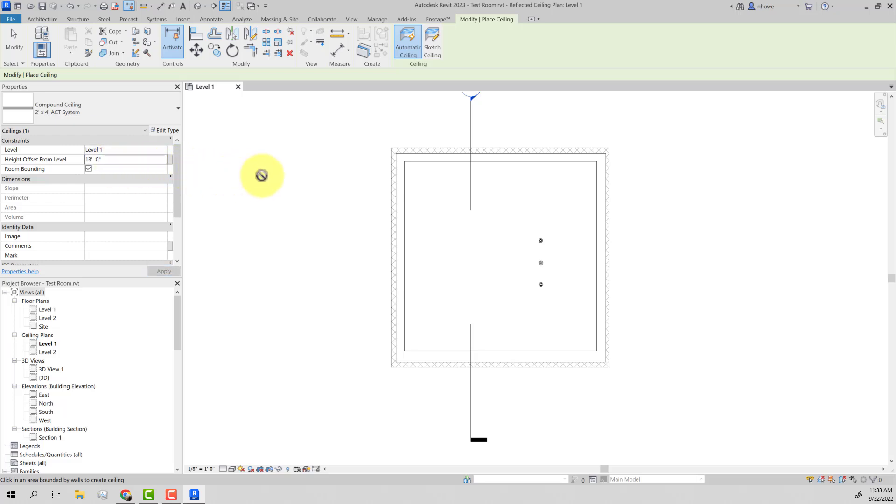
left_click(171, 102)
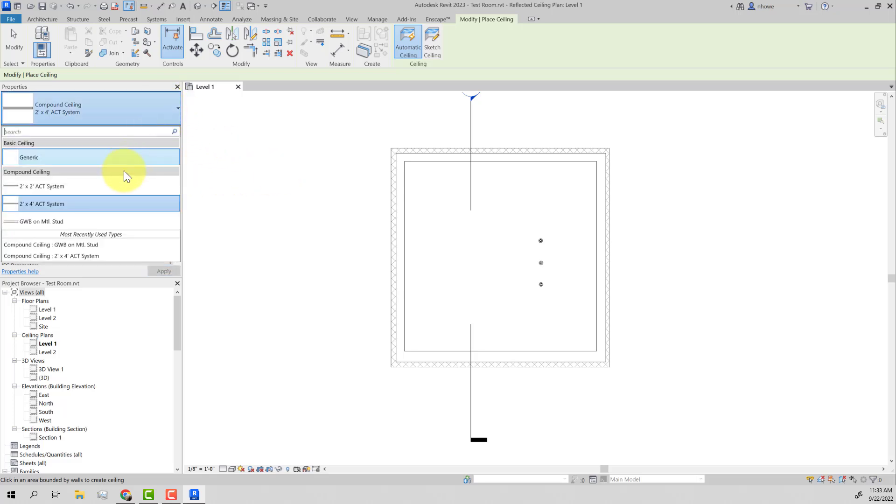
left_click(110, 220)
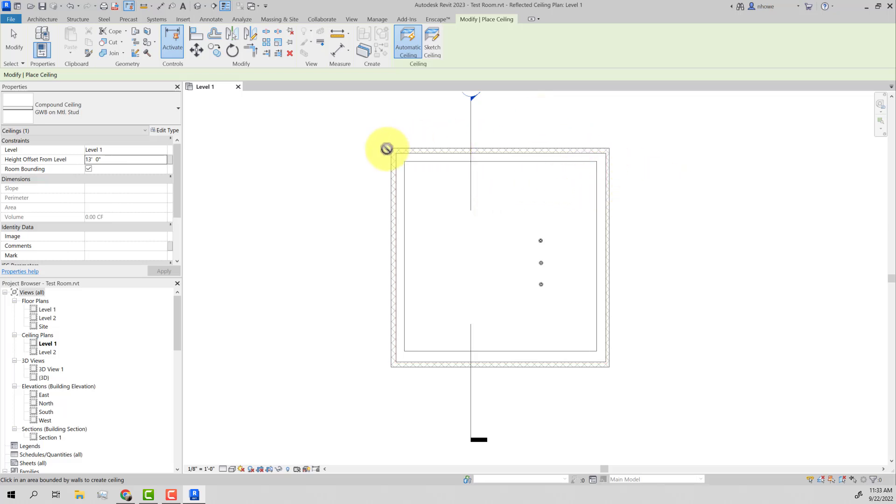
Open the Section 1 view and inspect the positions and heights of the full-room ceiling and the smaller ceiling below it
left_click(38, 437)
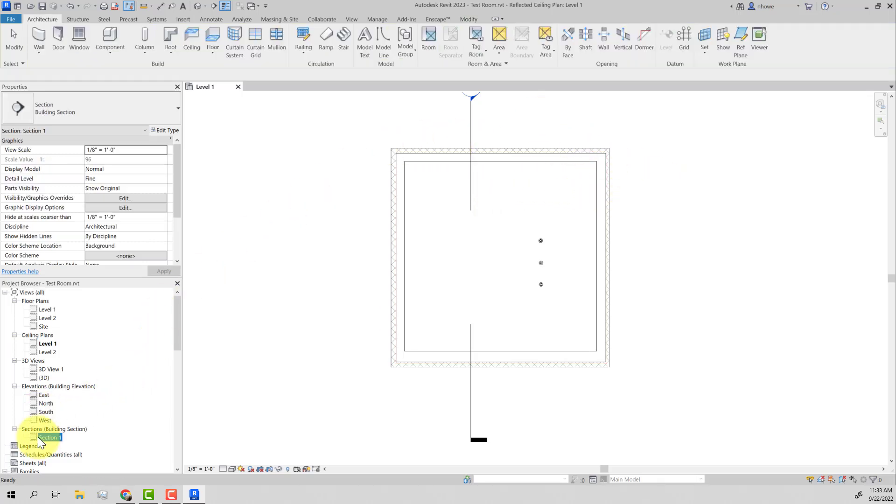
double_click(57, 436)
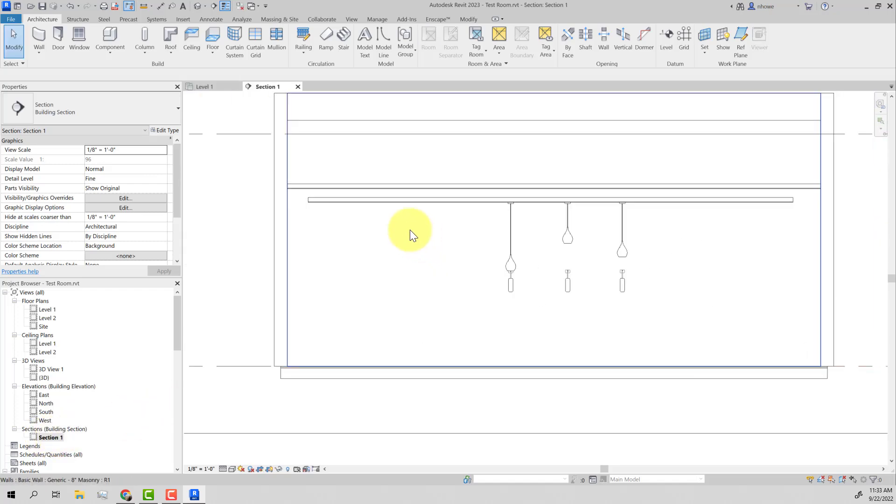
left_click(380, 188)
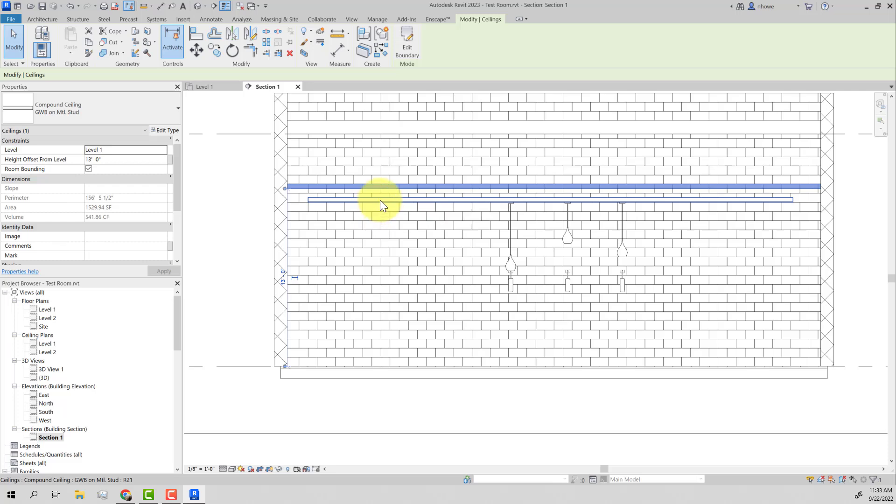
left_click(380, 200)
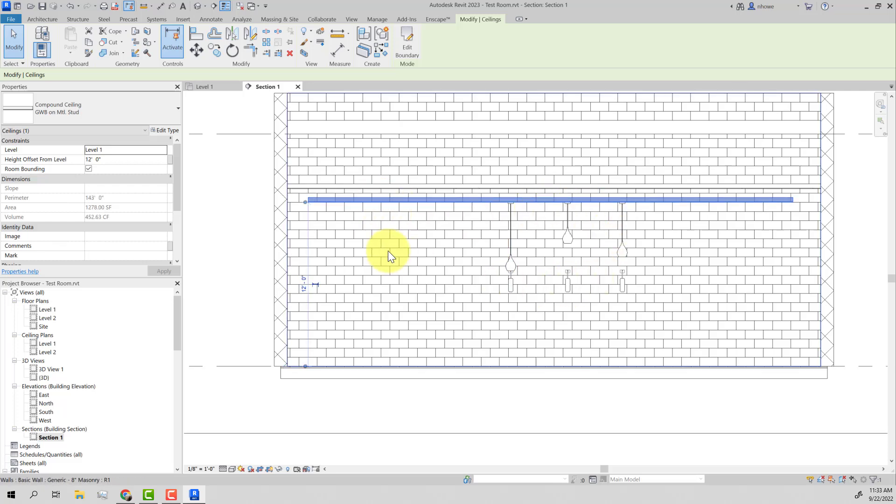
key("Escape")
scroll(355, 210, "up", 2)
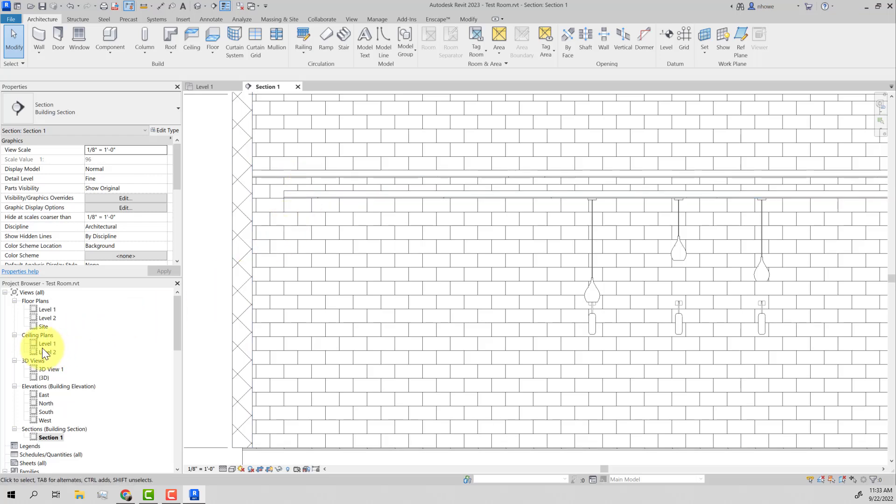
Look at the Level 1 floor plan and return to the Level 1 ceiling plan
double_click(45, 343)
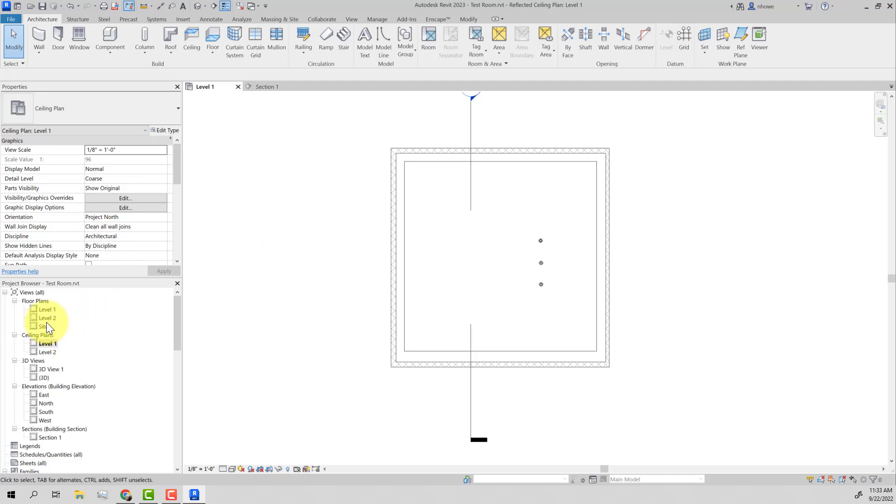
double_click(46, 310)
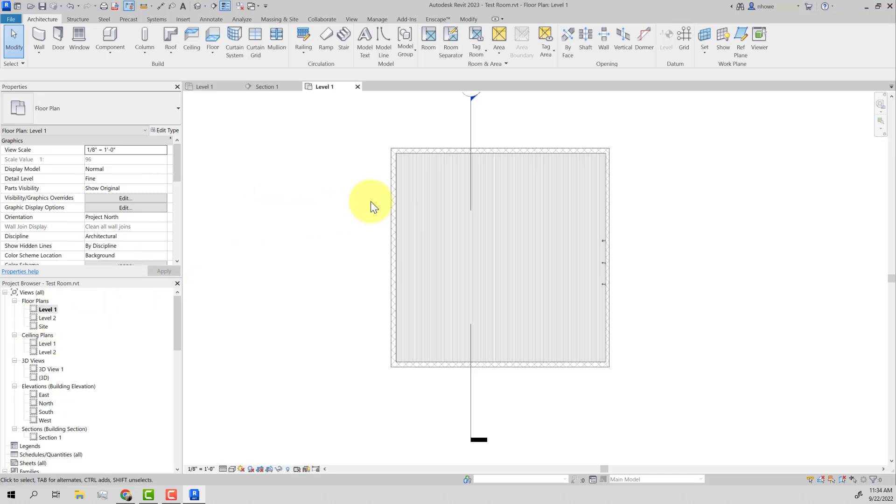
double_click(46, 344)
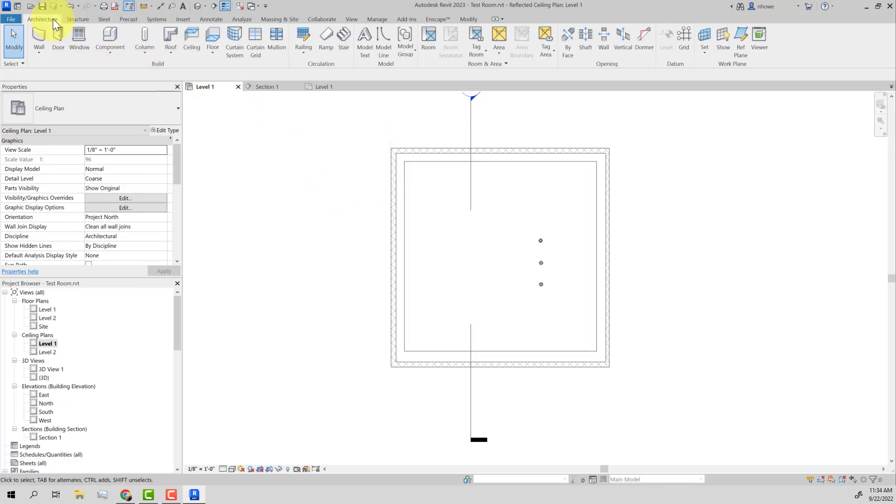
Create an in-place model in the Lighting Fixtures category and name it Cove Lighting
left_click(111, 49)
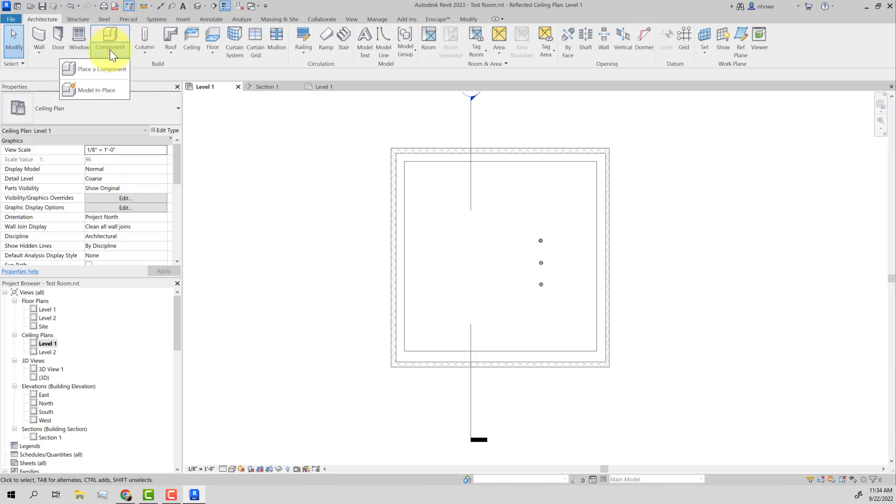
left_click(99, 90)
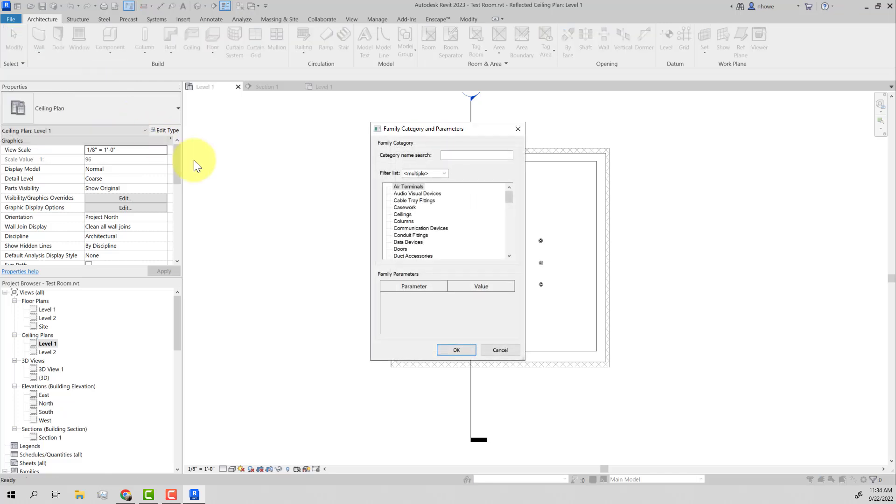
left_click_drag(512, 197, 507, 218)
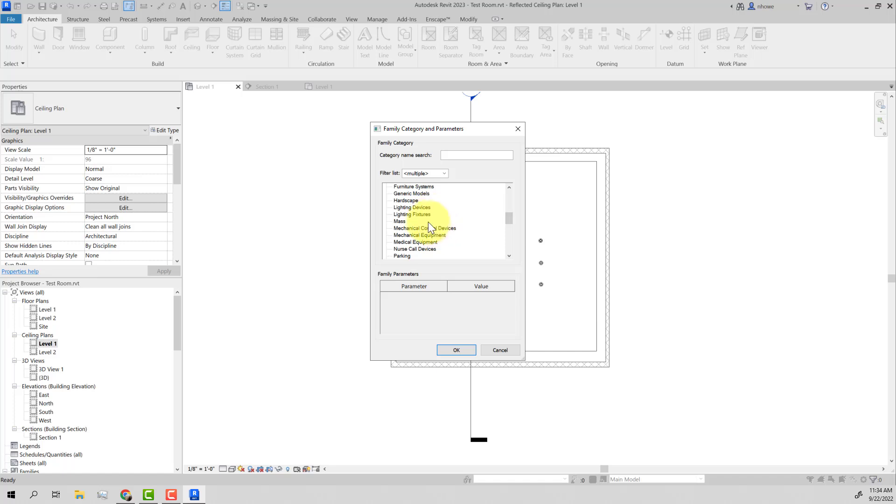
left_click(450, 350)
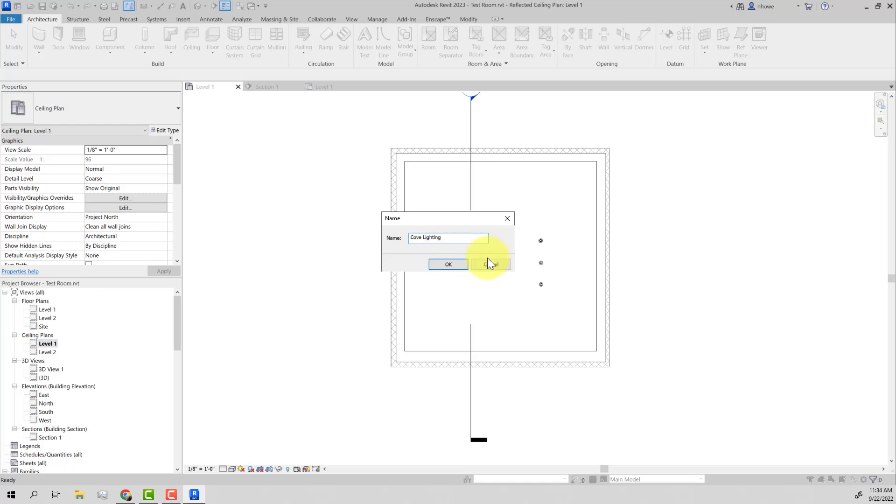
type("Cove Lighting")
left_click(461, 267)
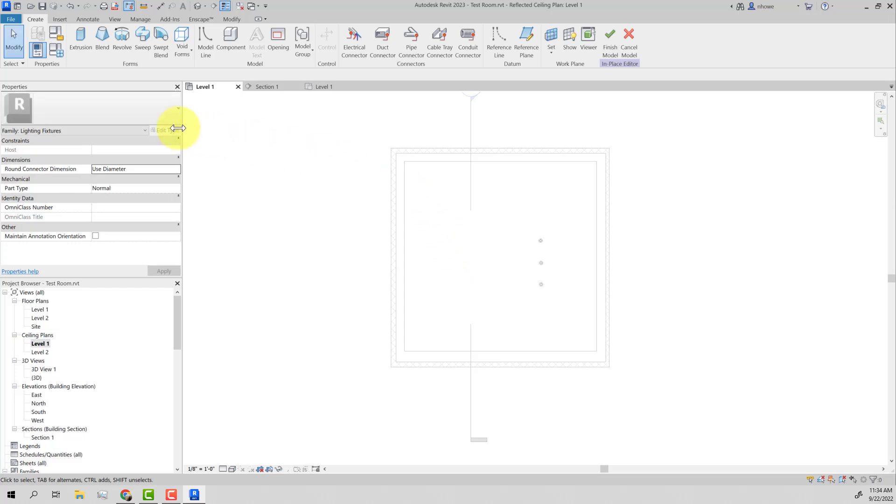
Start a solid extrusion and sketch a rectangle from corner to corner of the smaller ceiling, offset 0' 6" inward
left_click(82, 39)
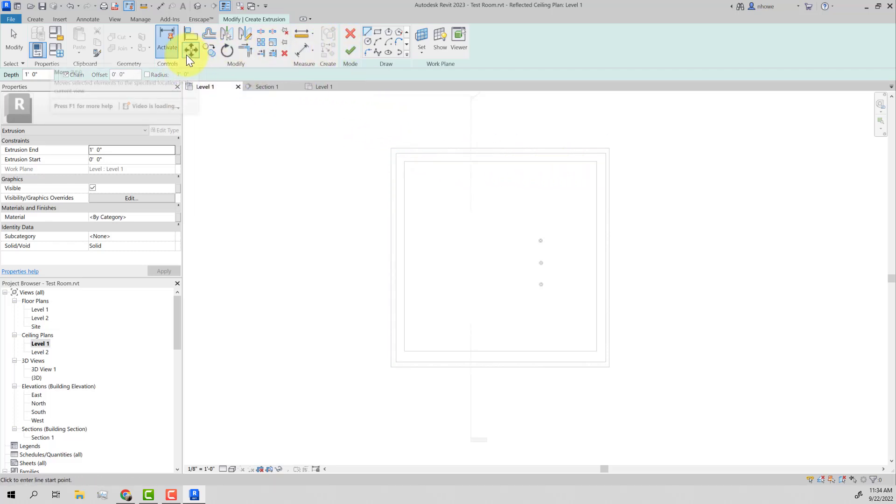
left_click(379, 30)
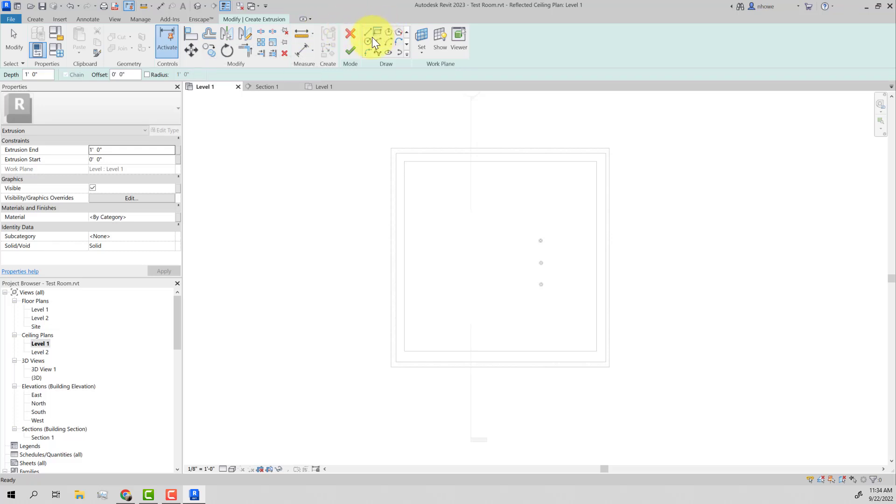
double_click(130, 75)
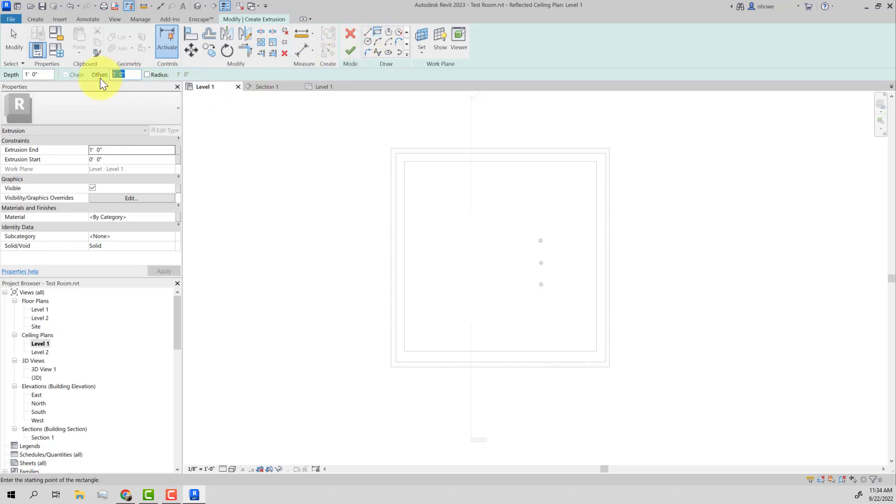
type("6")
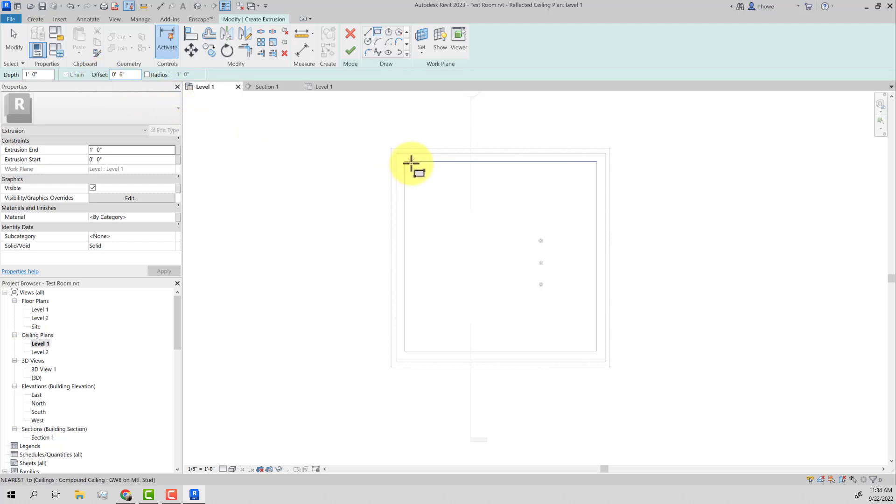
left_click(405, 162)
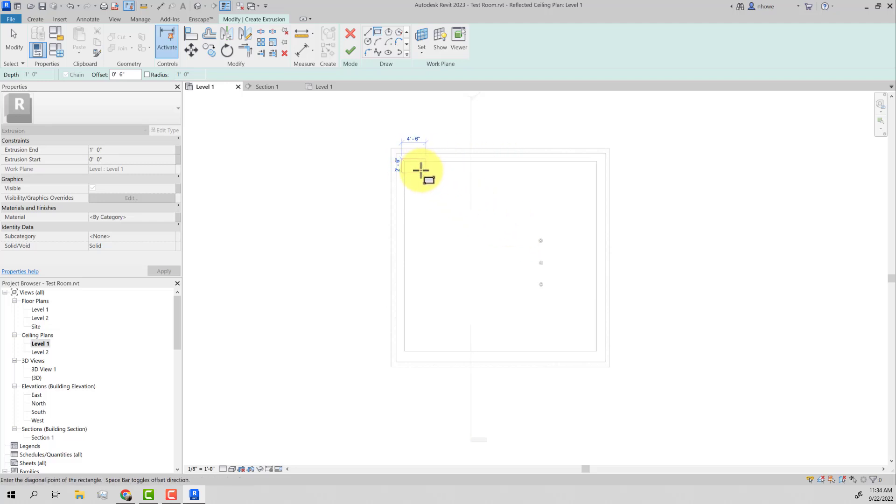
scroll(421, 170, "up", 4)
scroll(418, 158, "down", 3)
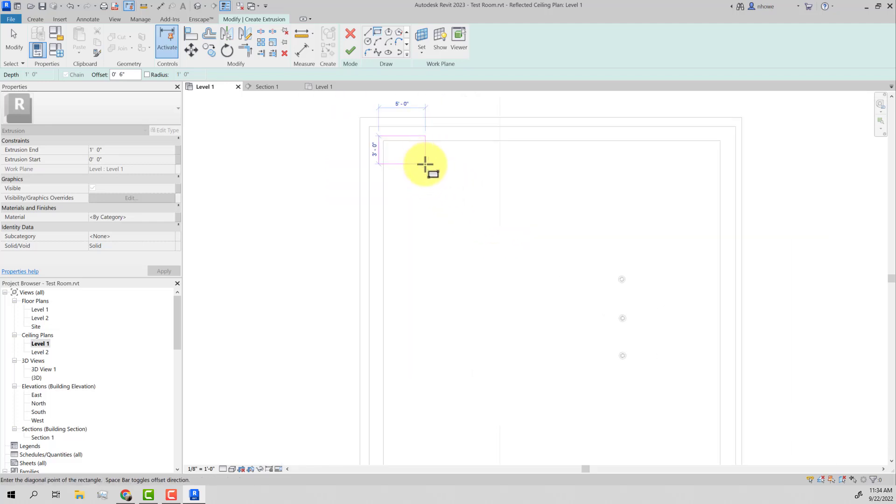
scroll(440, 182, "down", 3)
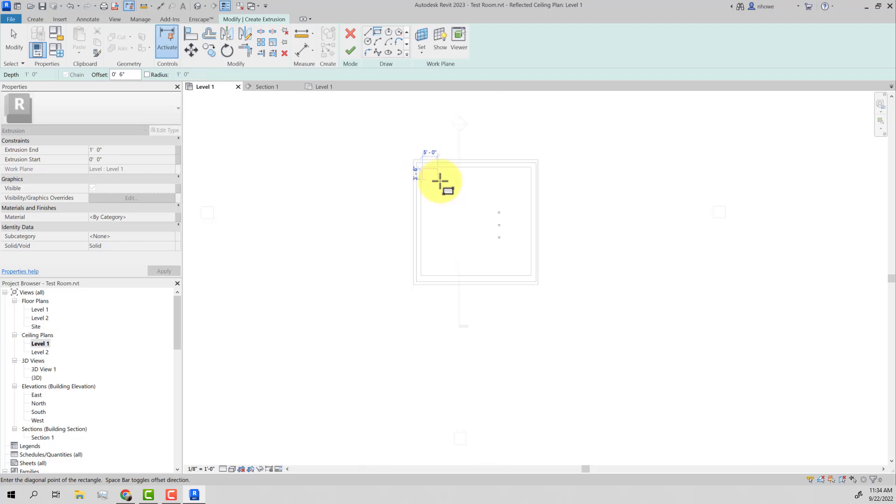
scroll(505, 244, "up", 4)
scroll(532, 266, "down", 3)
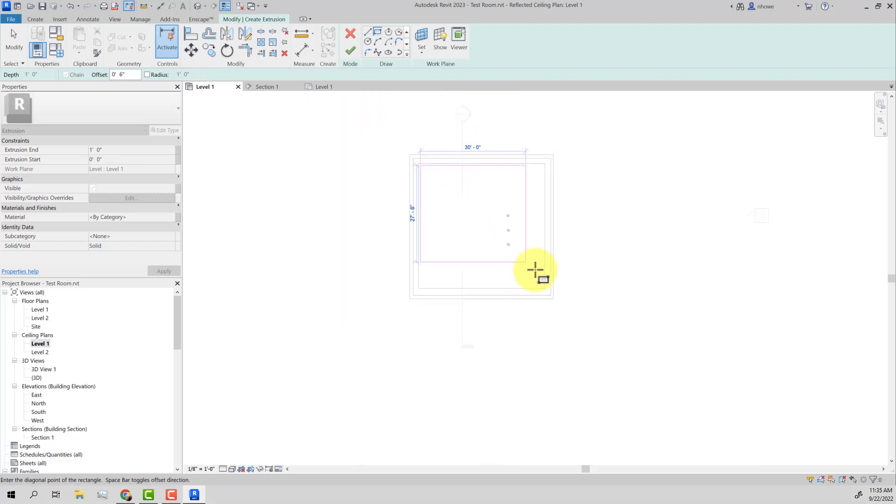
scroll(547, 289, "up", 4)
scroll(547, 289, "up", 1)
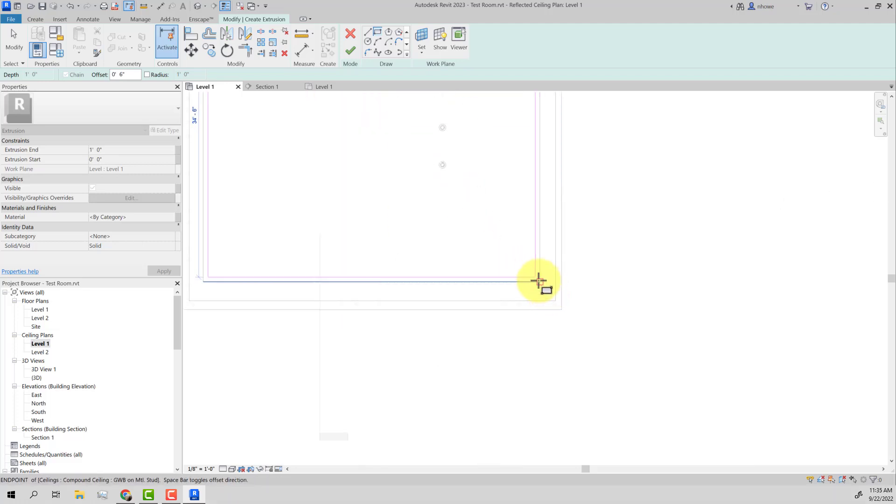
left_click(538, 281)
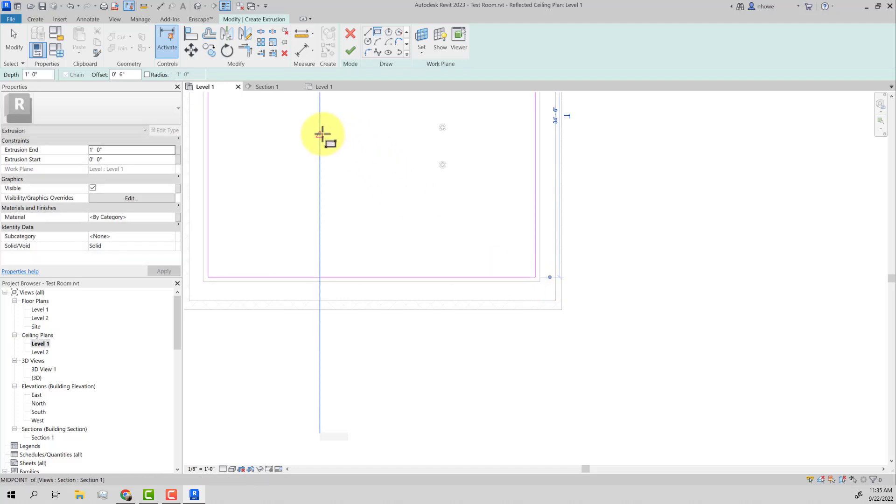
Sketch a second rectangle offset 0' 2" inside the first one and finish the extrusion sketch
scroll(318, 140, "down", 3)
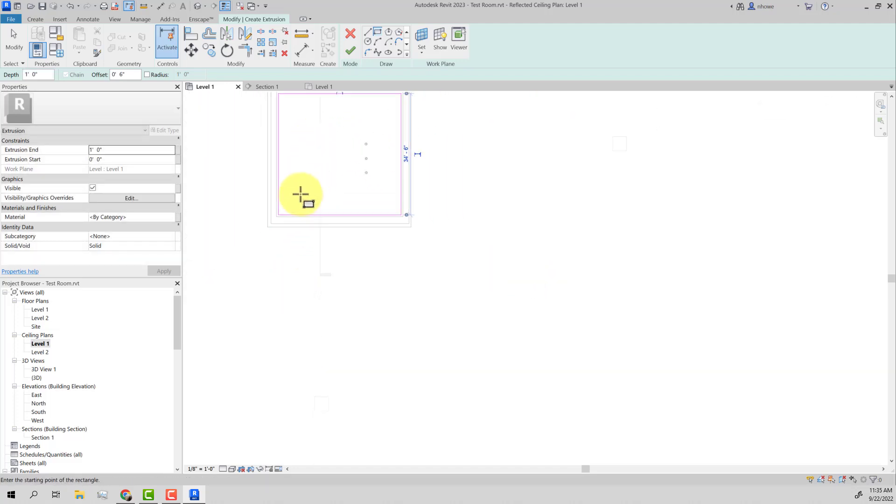
scroll(301, 194, "down", 2)
scroll(300, 133, "up", 1)
left_click(131, 73)
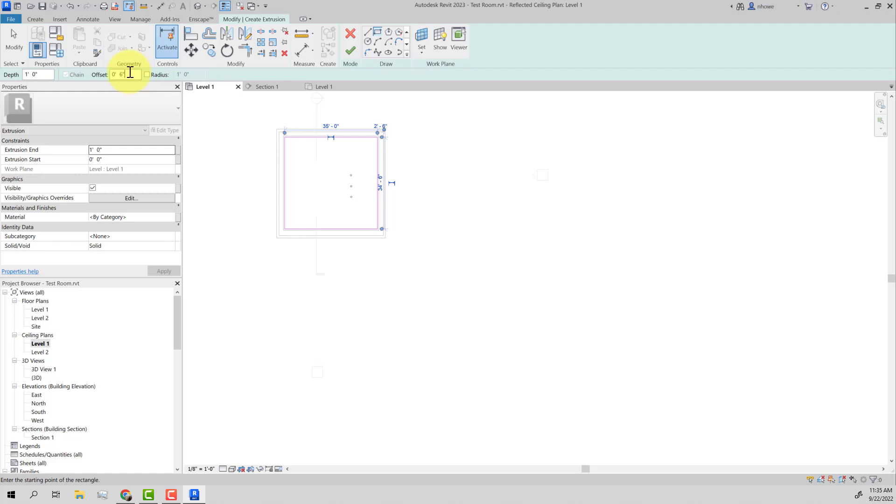
type("2")
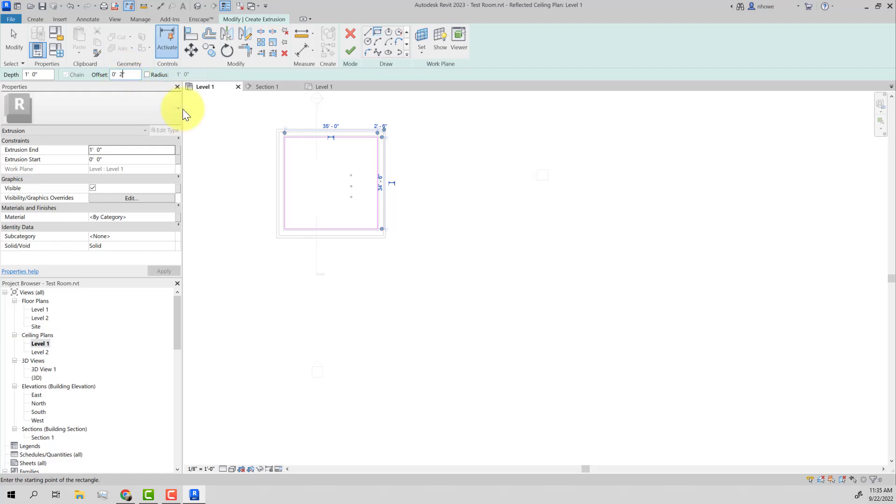
scroll(282, 124, "up", 5)
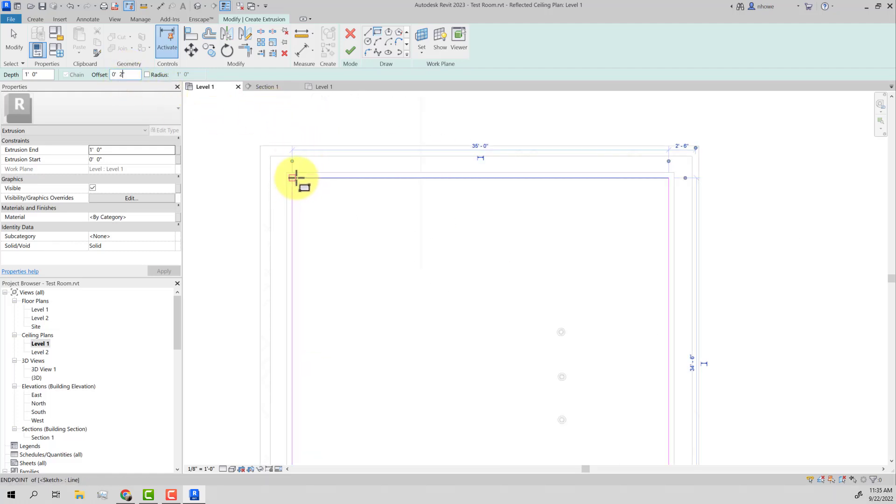
left_click(295, 185)
scroll(355, 235, "down", 4)
scroll(400, 279, "up", 3)
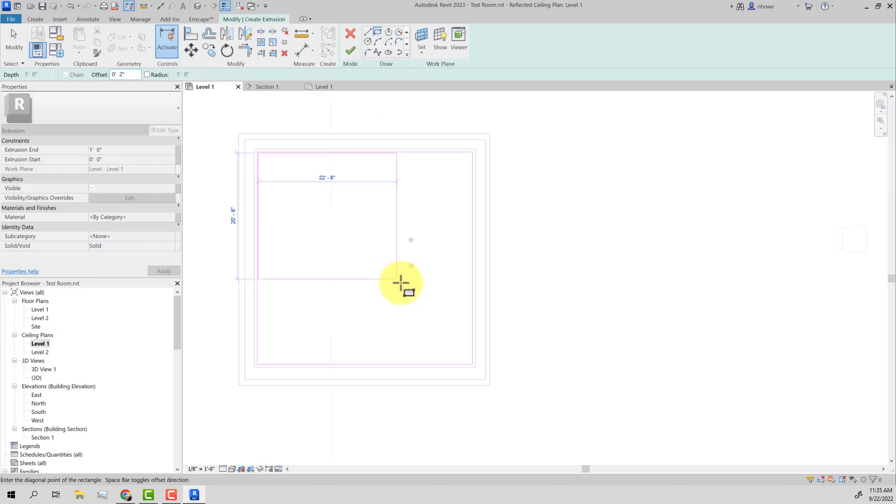
left_click(480, 374)
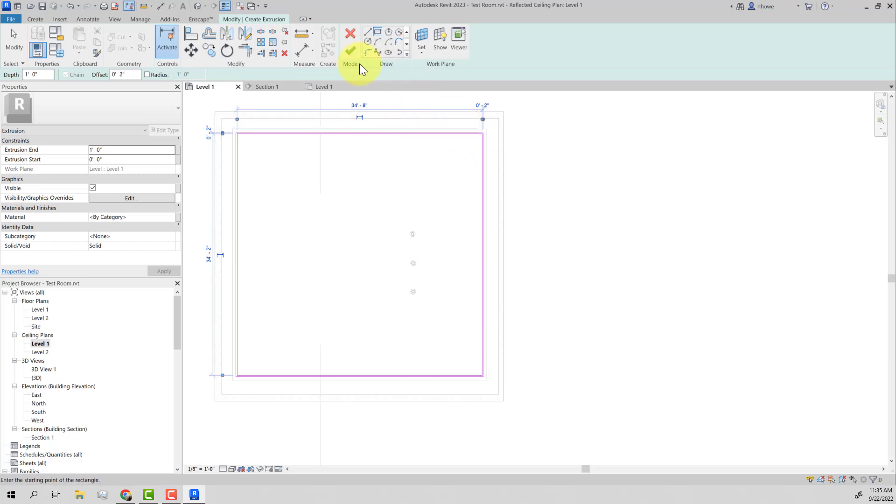
left_click(350, 49)
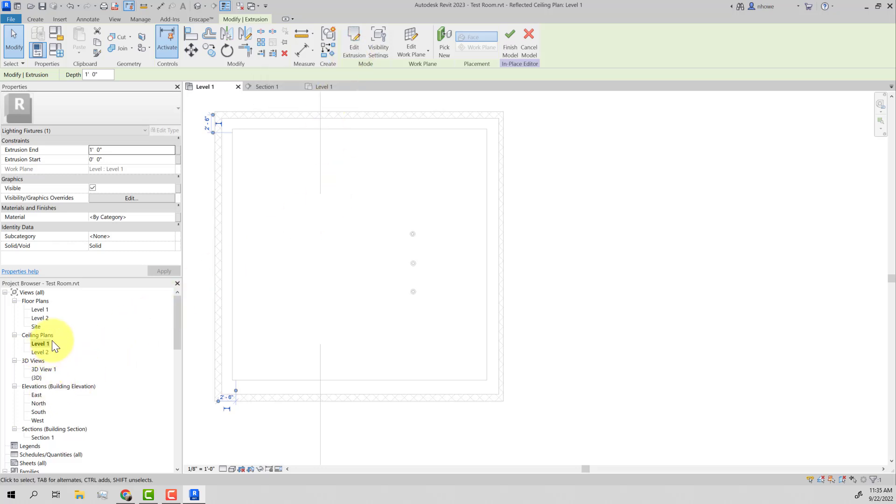
Open the Level 1 floor plan and examine the thin rectangular extrusion ring around the room
double_click(38, 311)
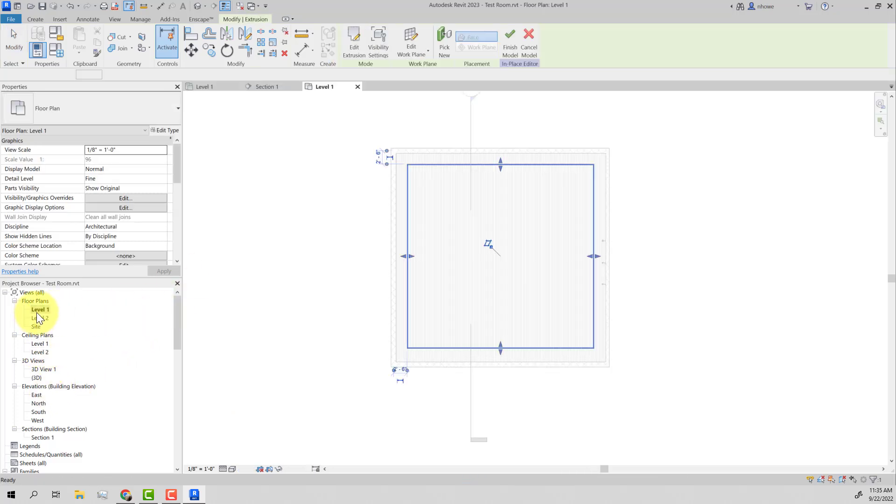
scroll(366, 296, "up", 4)
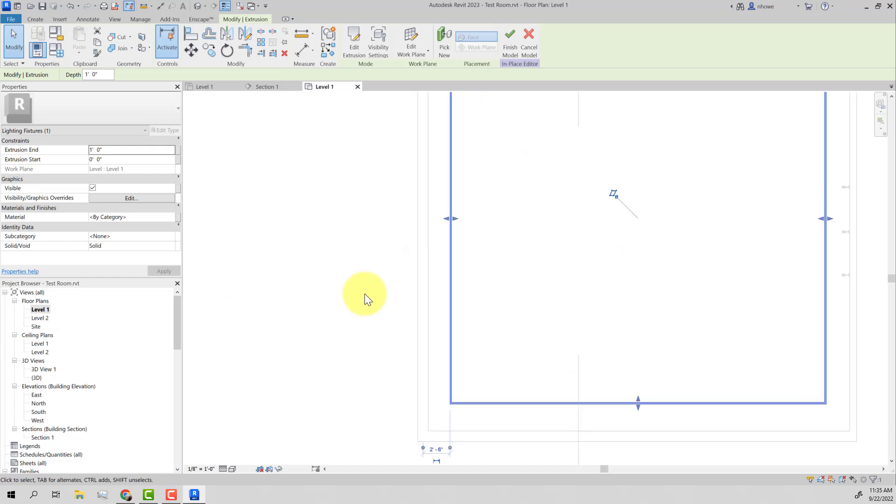
scroll(440, 292, "up", 2)
left_click(397, 298)
scroll(456, 296, "up", 2)
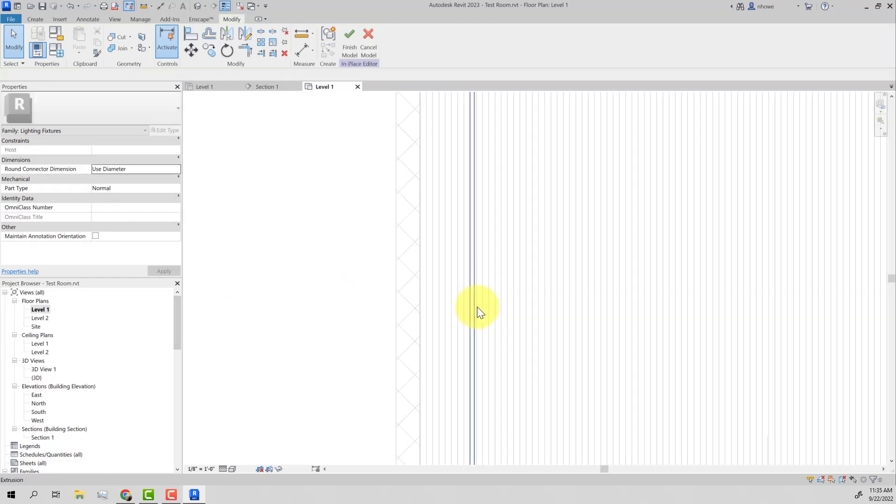
scroll(476, 314, "down", 3)
scroll(477, 314, "up", 2)
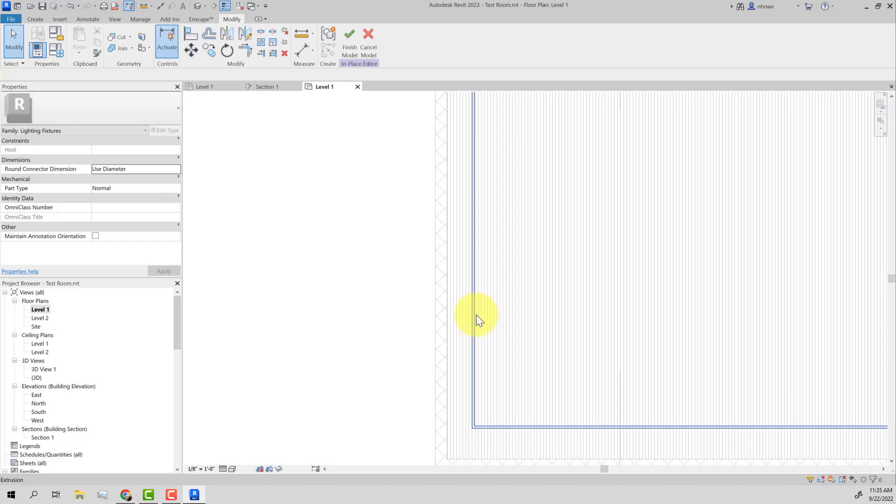
middle_click_drag(477, 316, 474, 316)
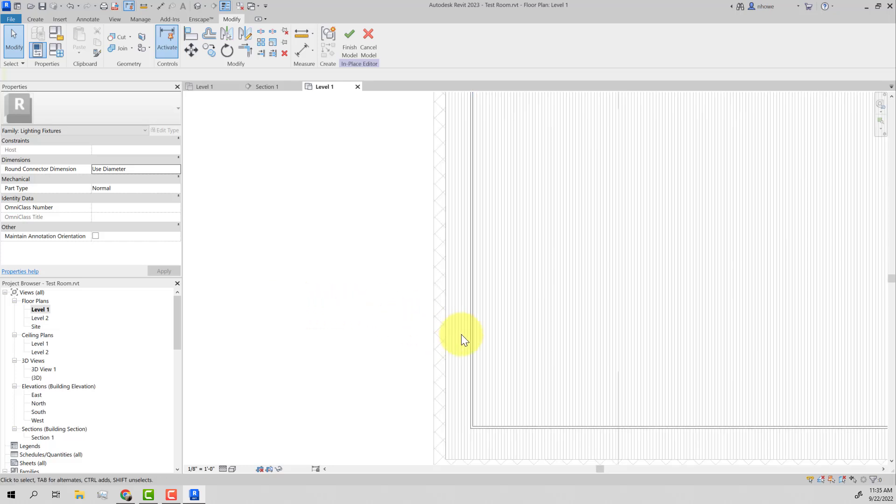
scroll(470, 341, "down", 4)
scroll(471, 341, "up", 2)
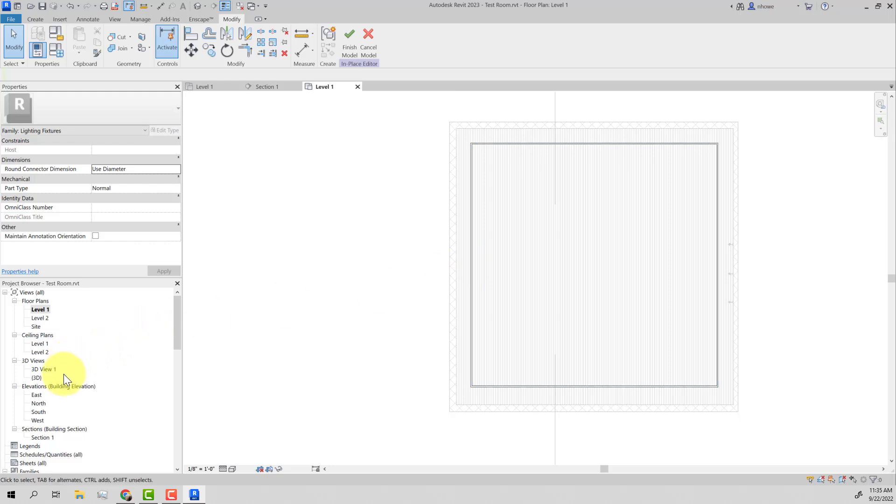
In the Section 1 view, stretch the extrusion's top up to the upper ceiling at 13' 0 5/8" and lock it there
double_click(42, 438)
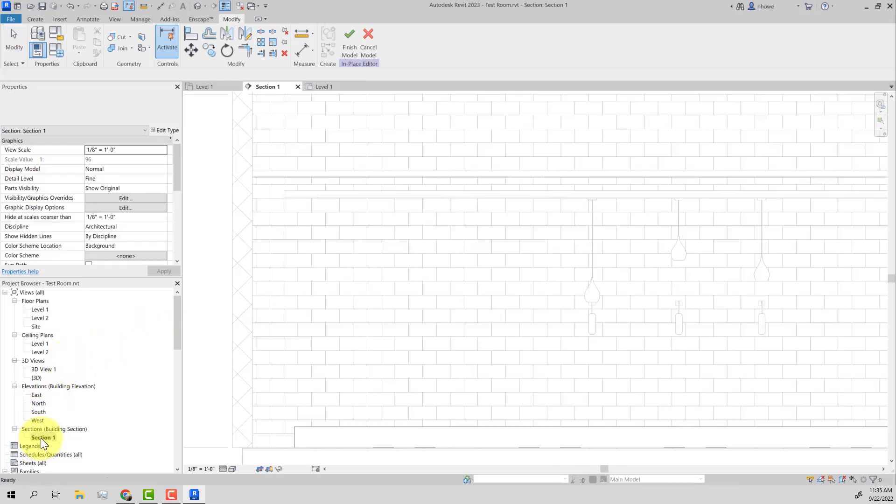
scroll(262, 355, "down", 3)
middle_click_drag(364, 374, 195, 368)
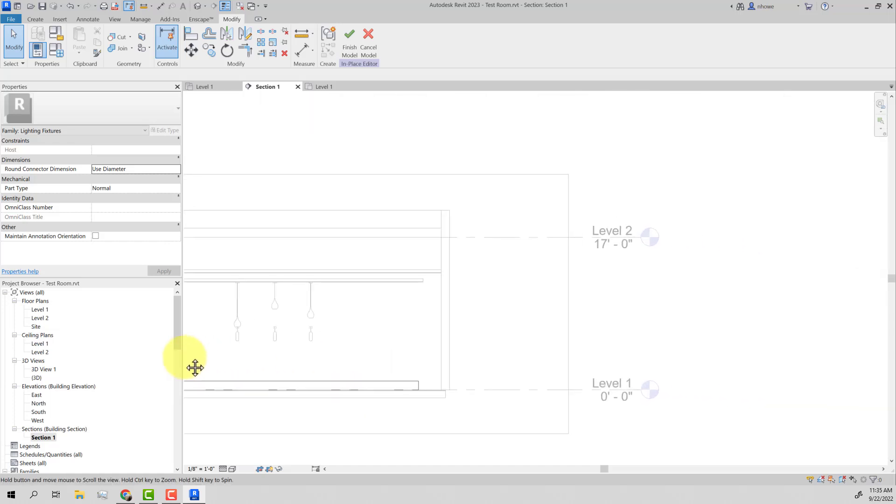
scroll(298, 358, "up", 1)
middle_click_drag(298, 358, 467, 337)
scroll(390, 365, "up", 1)
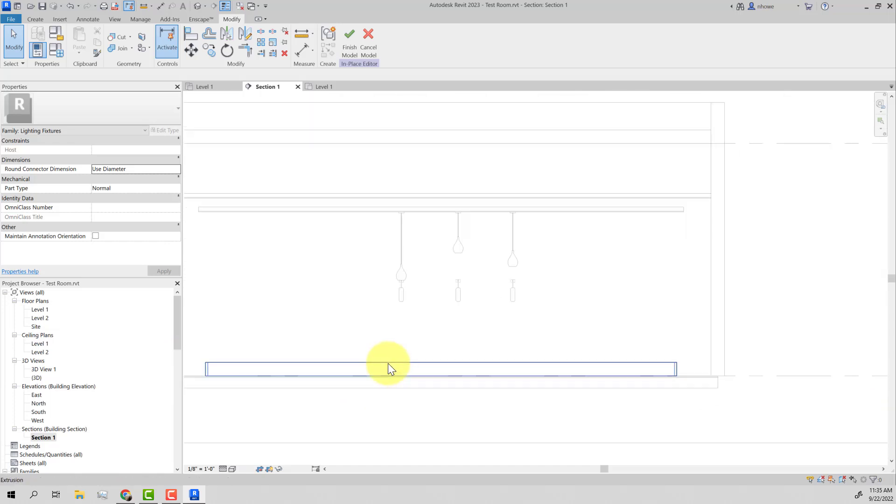
left_click(388, 364)
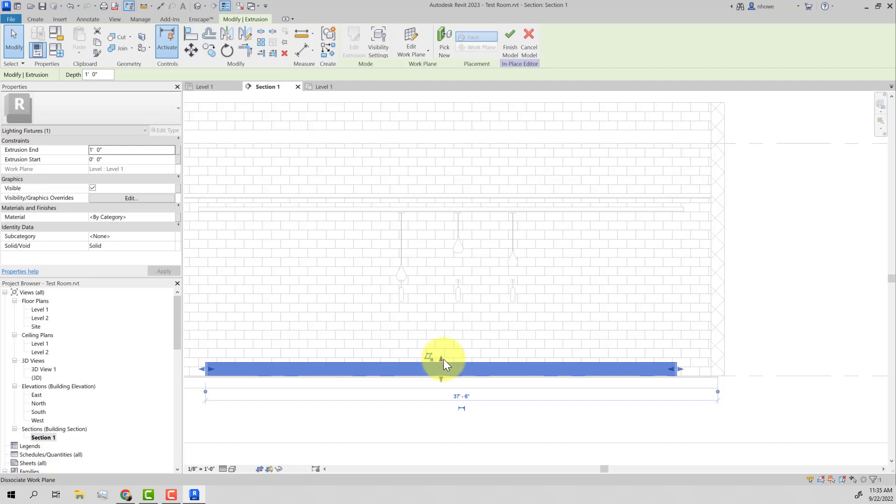
left_click_drag(441, 360, 456, 201)
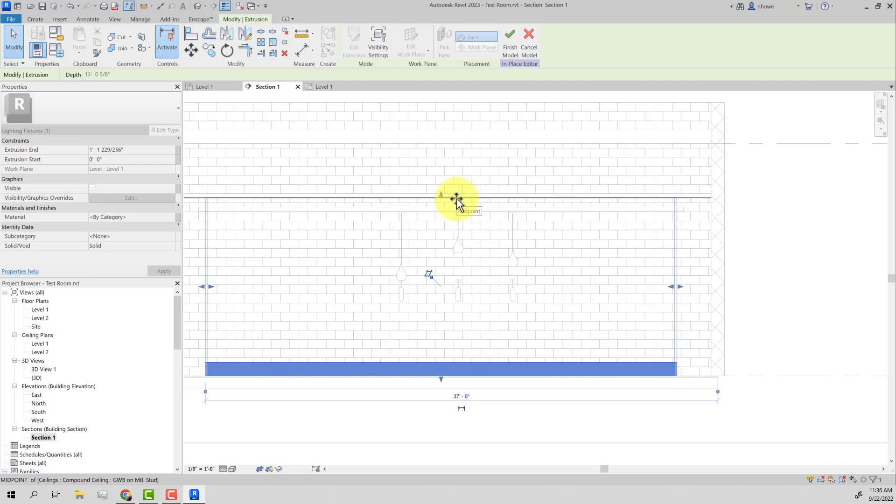
left_click_drag(457, 200, 456, 199)
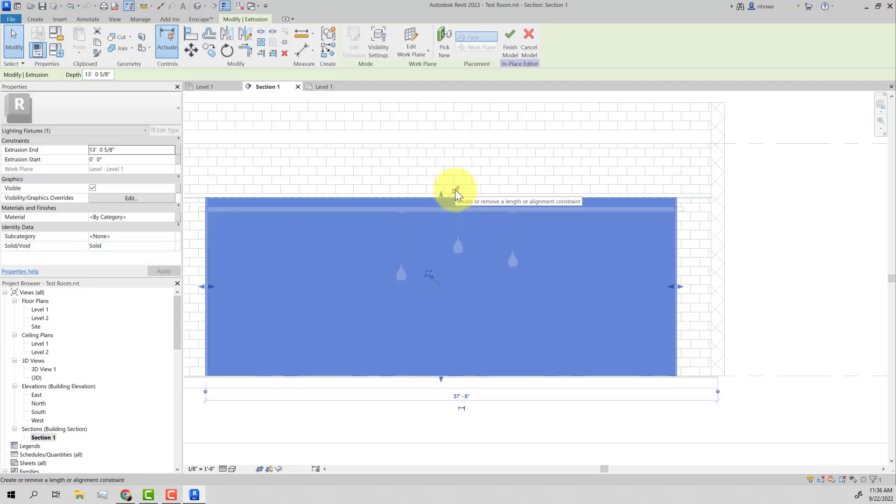
left_click(456, 189)
Stretch the extrusion's bottom up to the lower ceiling's top at 12' 4 1/4", locked there, and finish the in-place model
left_click_drag(440, 380, 446, 204)
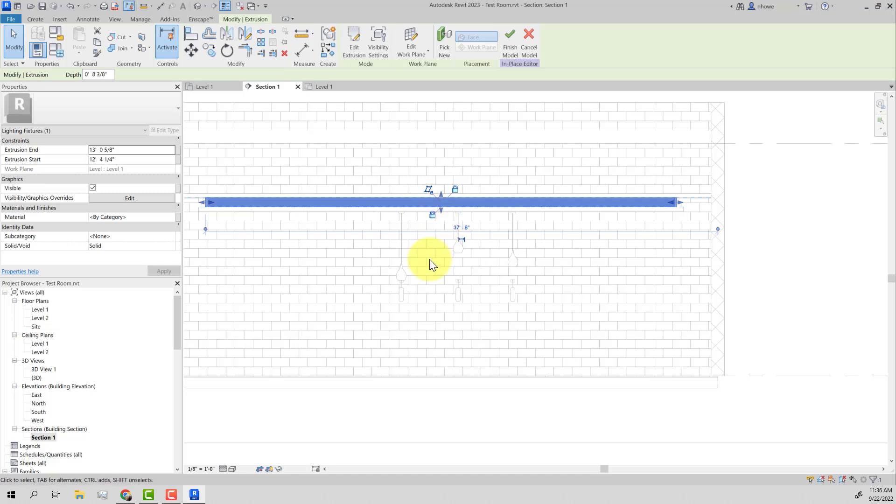
scroll(430, 259, "up", 5)
middle_click_drag(430, 259, 468, 261)
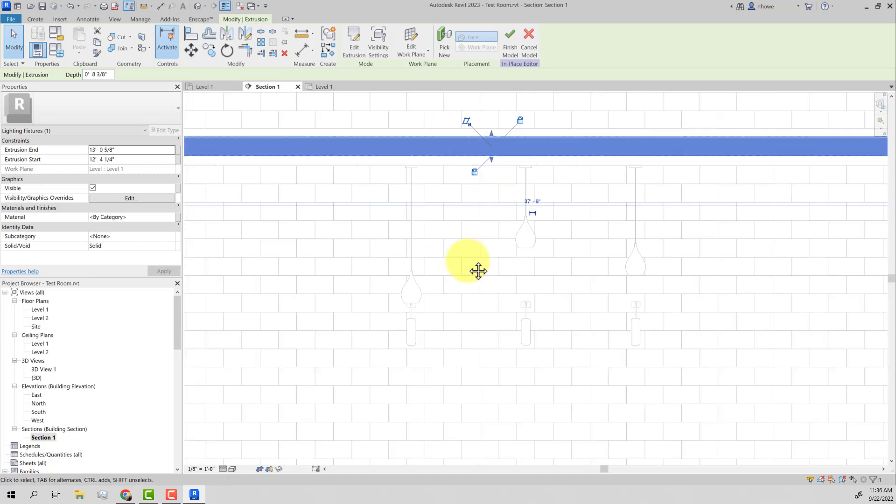
scroll(469, 262, "down", 3)
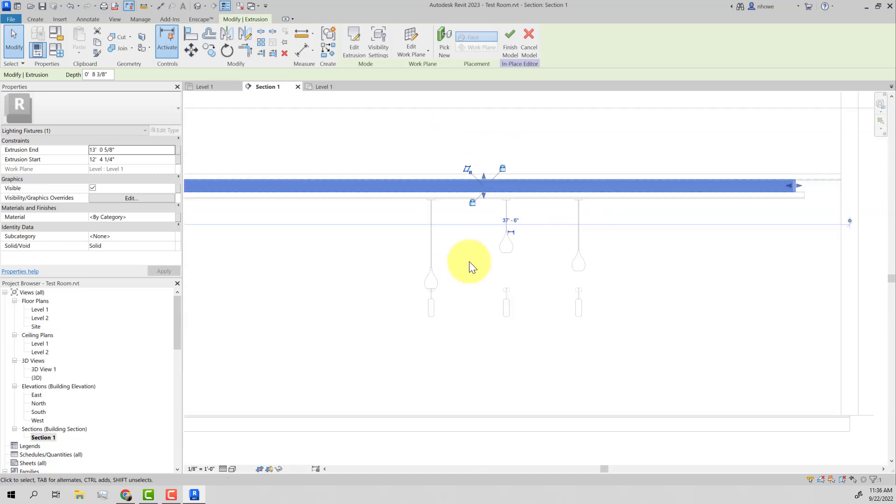
left_click(508, 50)
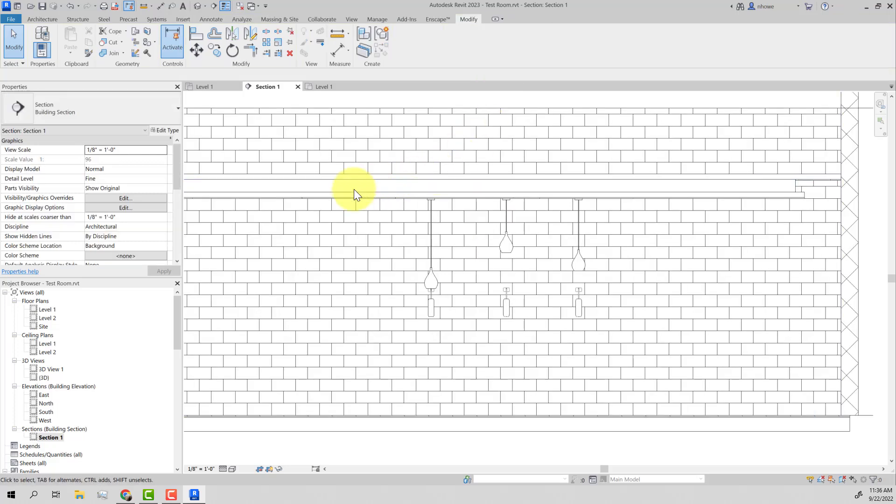
Examine the instance properties of the cove lighting fixture in the Section 1 view
left_click(323, 190)
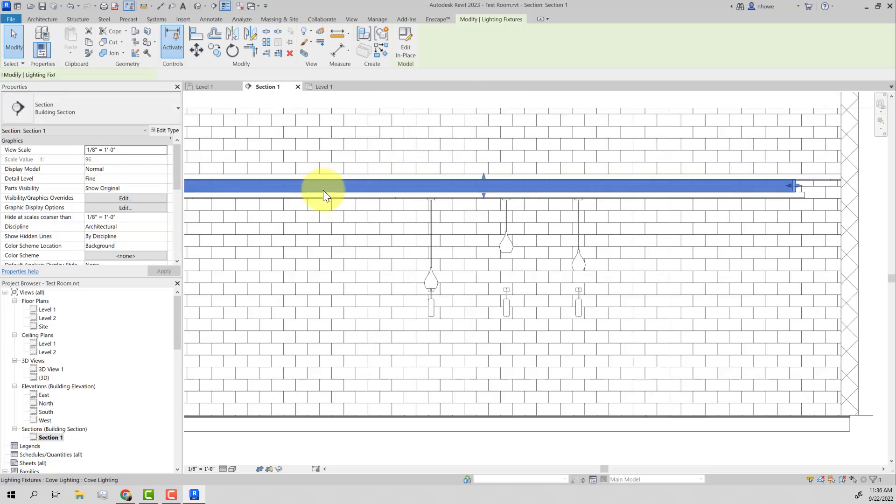
scroll(160, 245, "down", 3)
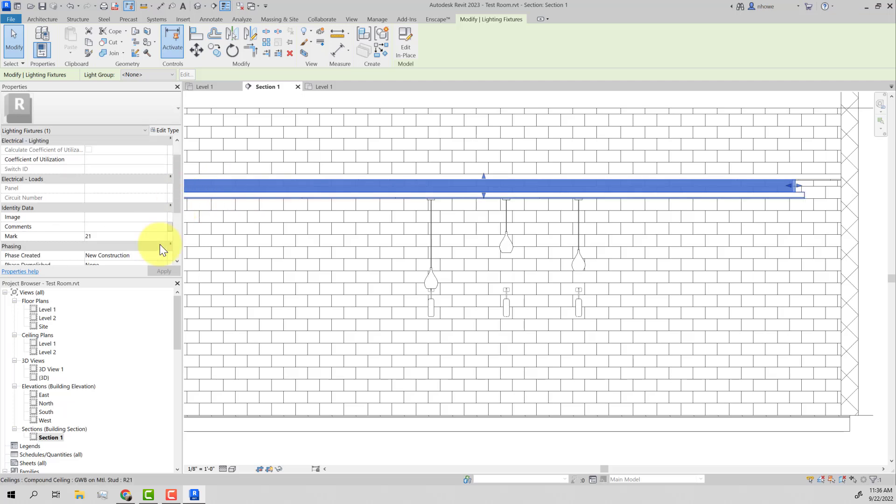
scroll(170, 231, "down", 1)
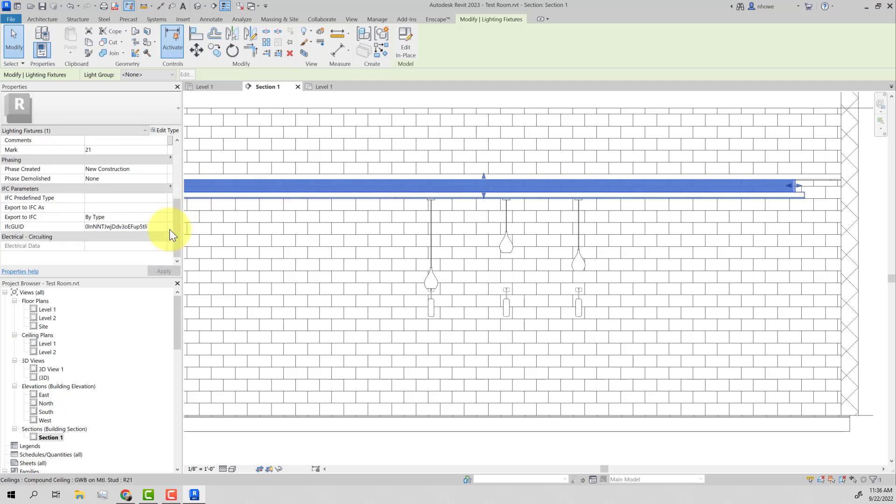
scroll(170, 230, "up", 5)
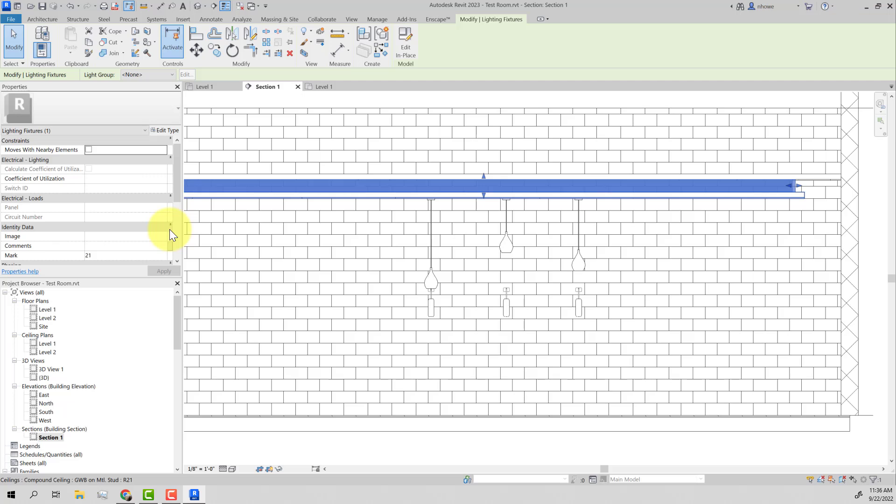
scroll(170, 230, "down", 3)
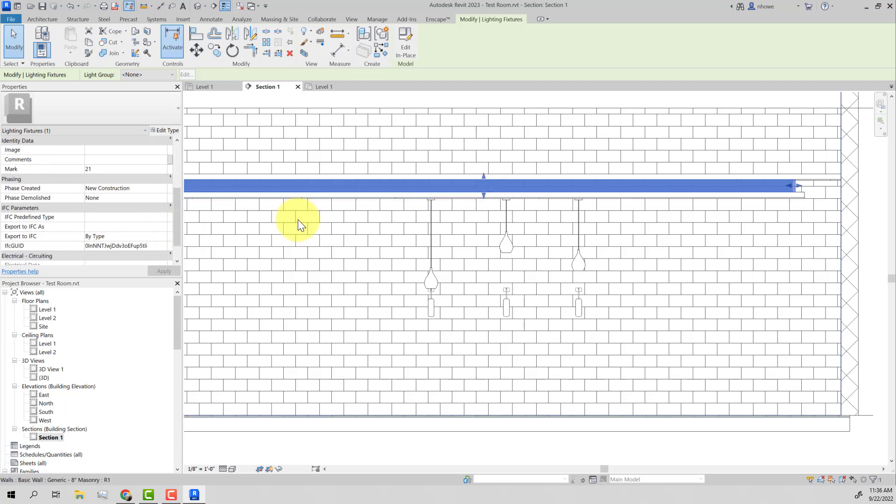
scroll(296, 220, "down", 1)
middle_click_drag(296, 224, 272, 228)
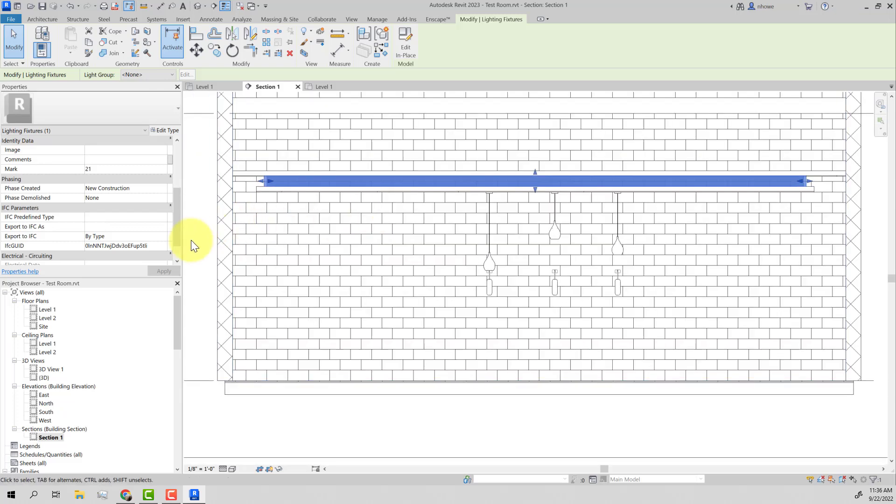
scroll(177, 226, "up", 5)
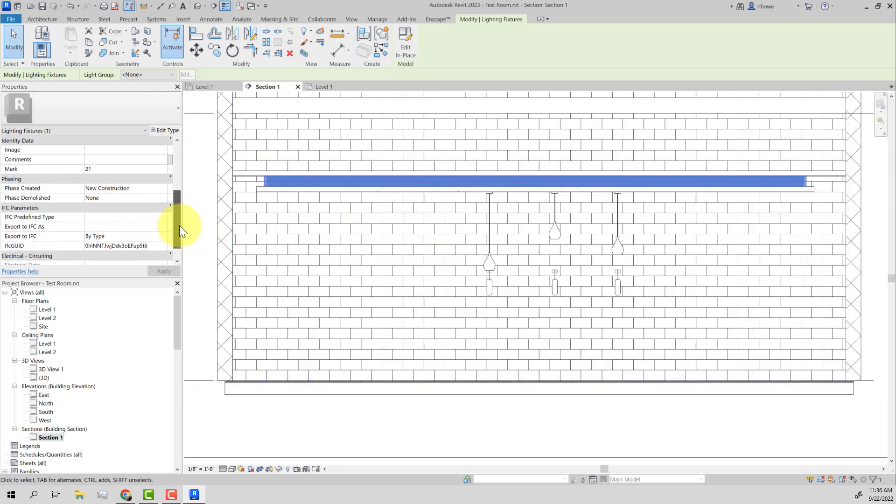
left_click(209, 216)
Reopen the cove lighting for in-place editing and select its extrusion
left_click(267, 180)
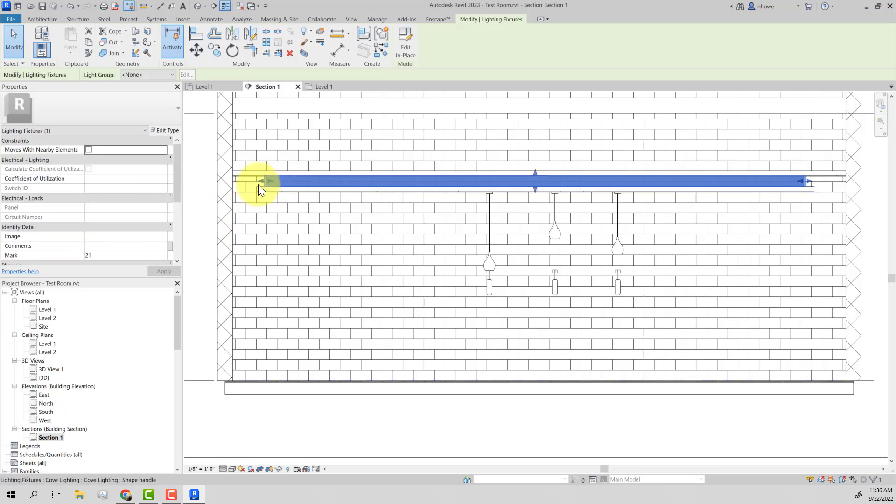
left_click(405, 55)
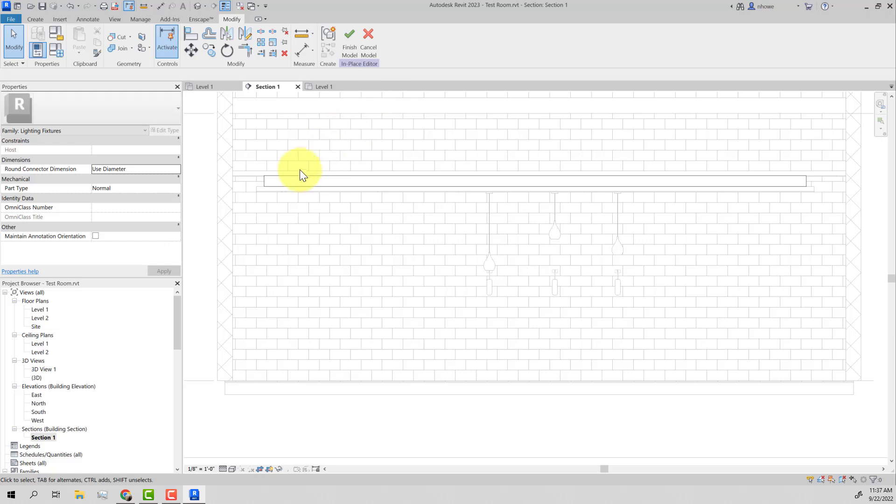
left_click(270, 185)
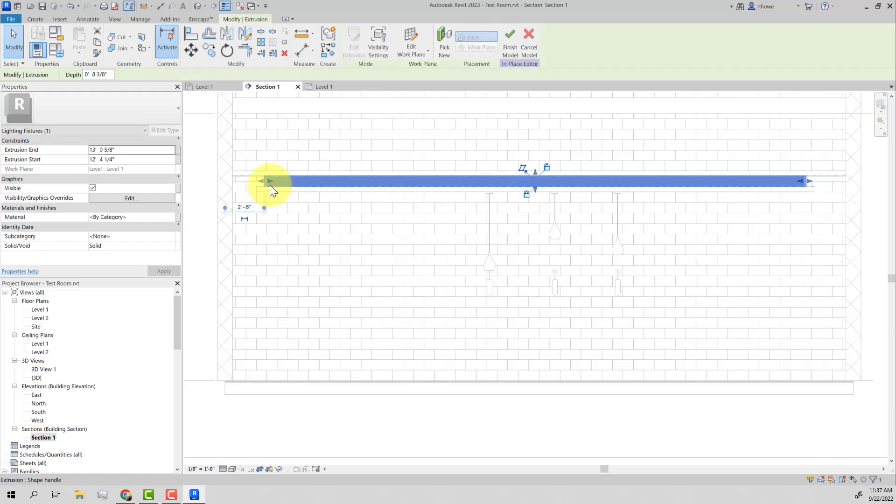
Try to associate the extrusion's Material with a family parameter by searching for "material"
left_click(178, 217)
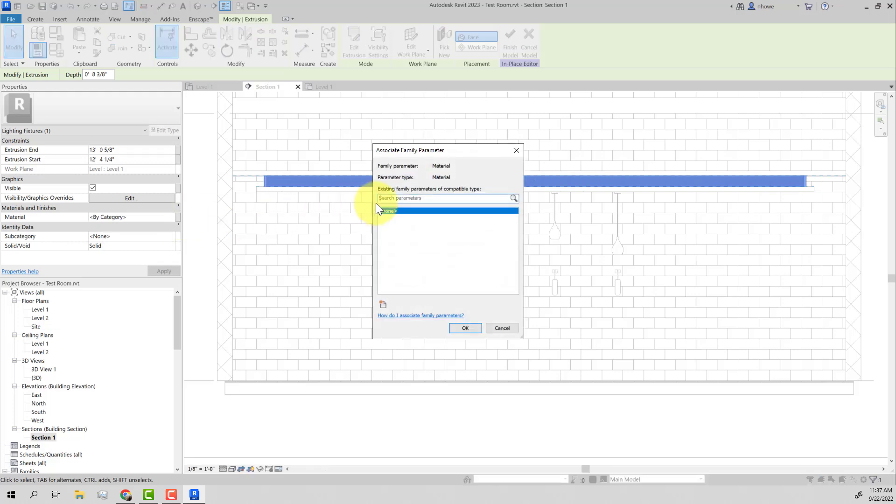
type("material")
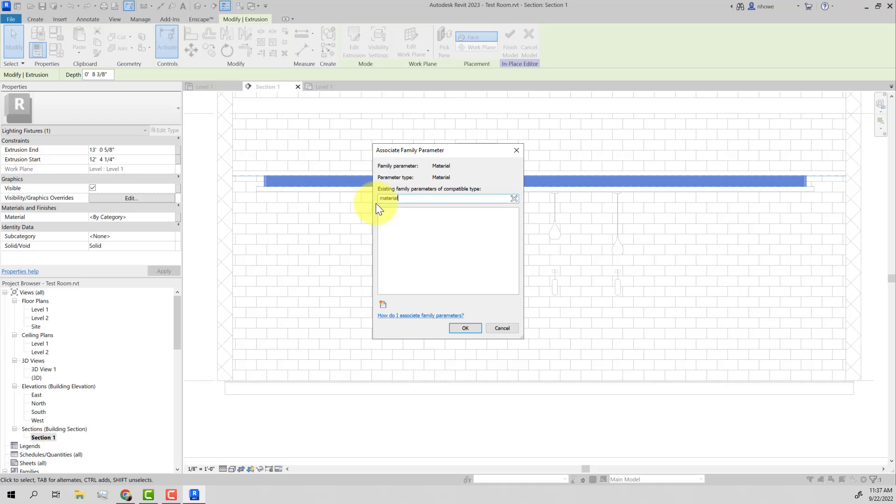
left_click(453, 328)
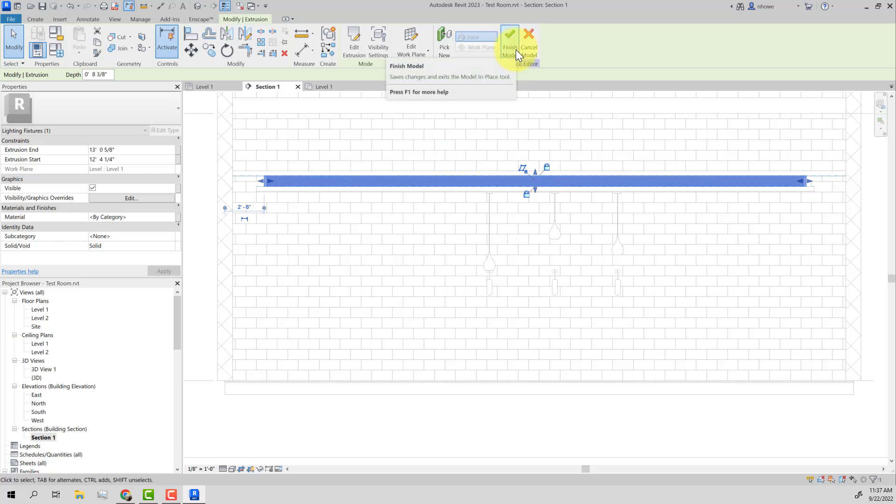
Open the Material Browser for the extrusion's material and enlarge both its window and the project materials list
left_click(170, 217)
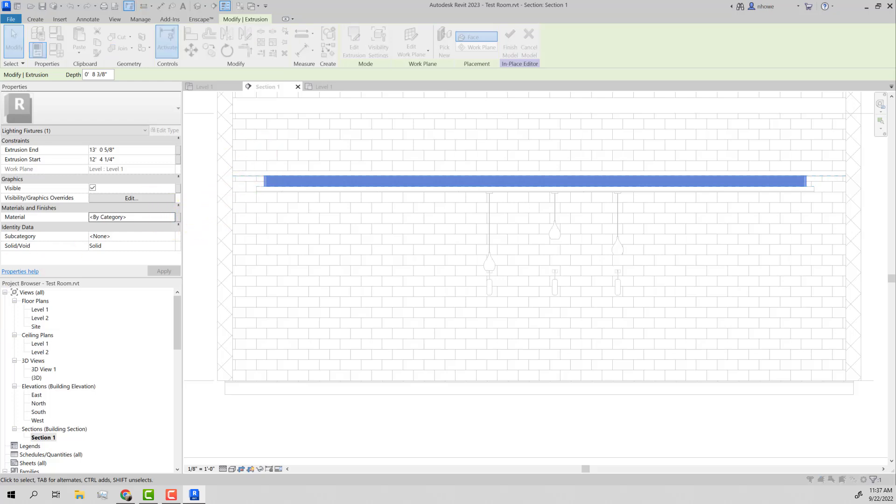
left_click_drag(35, 344, 465, 60)
scroll(142, 112, "down", 5)
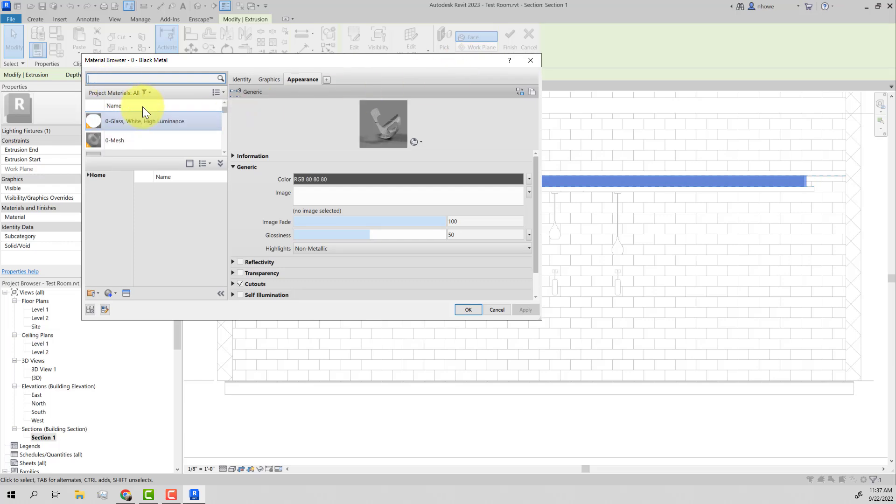
scroll(180, 150, "down", 1)
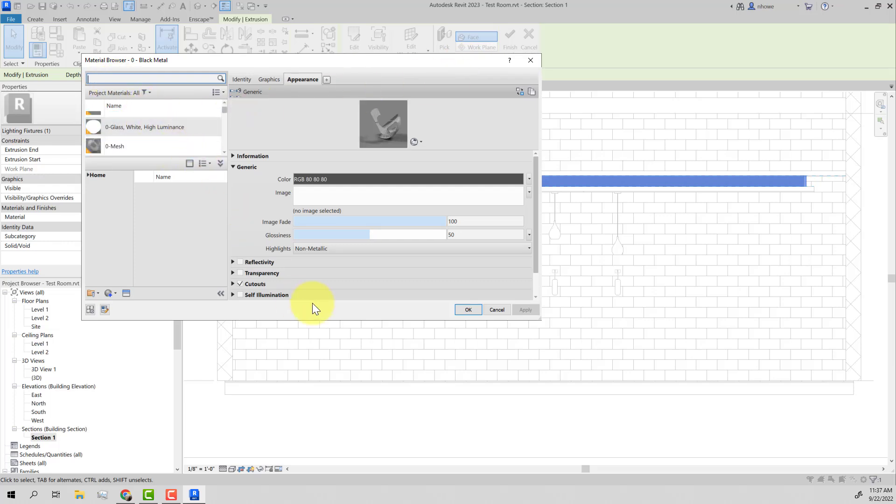
left_click_drag(317, 323, 313, 422)
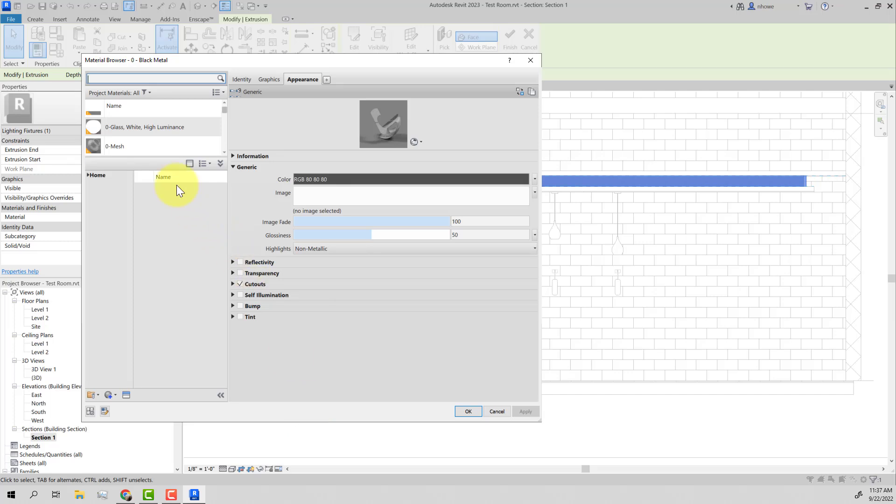
left_click_drag(156, 154, 153, 263)
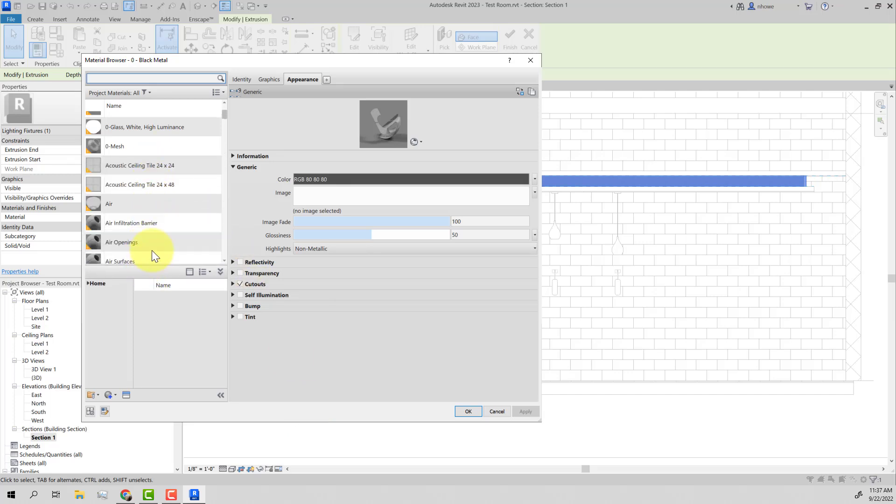
scroll(159, 239, "up", 3)
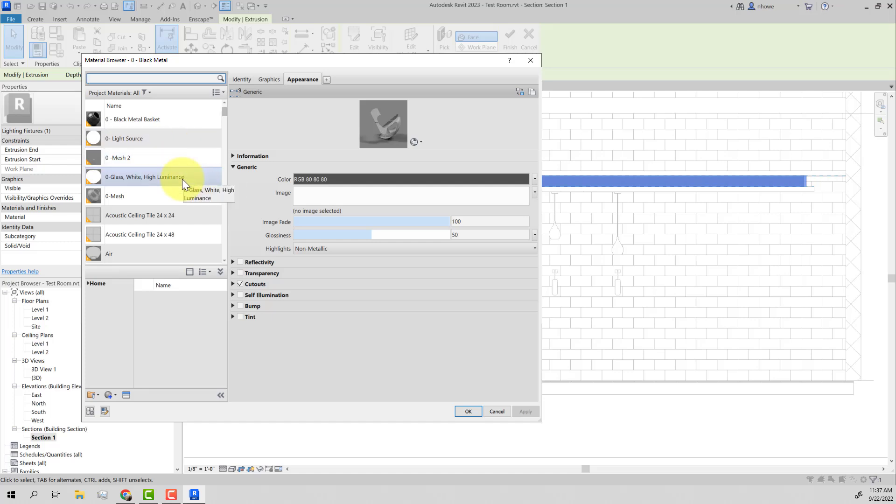
Compare the self-illumination settings of the 0- Light Source and 0-Glass, White, High Luminance materials
left_click(178, 145)
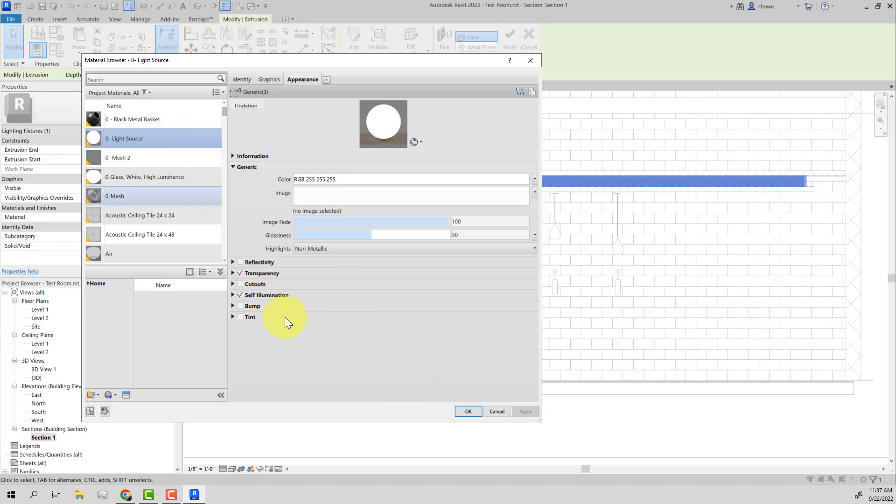
left_click(232, 296)
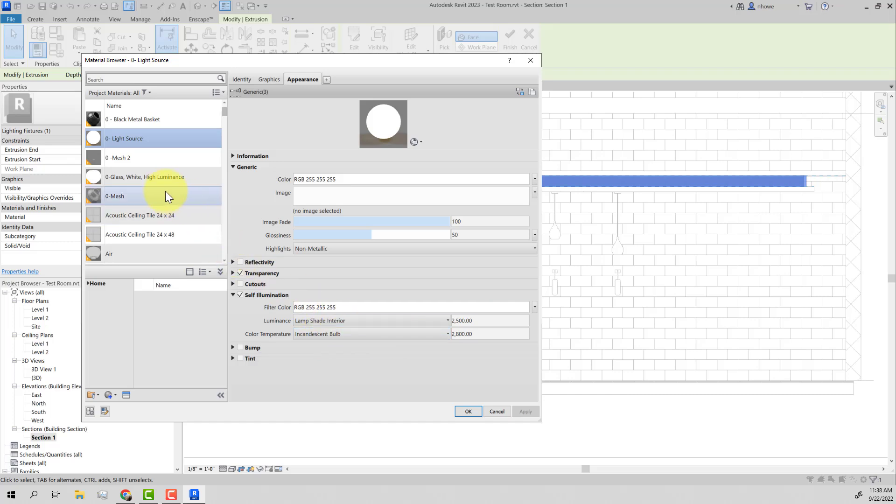
left_click(161, 177)
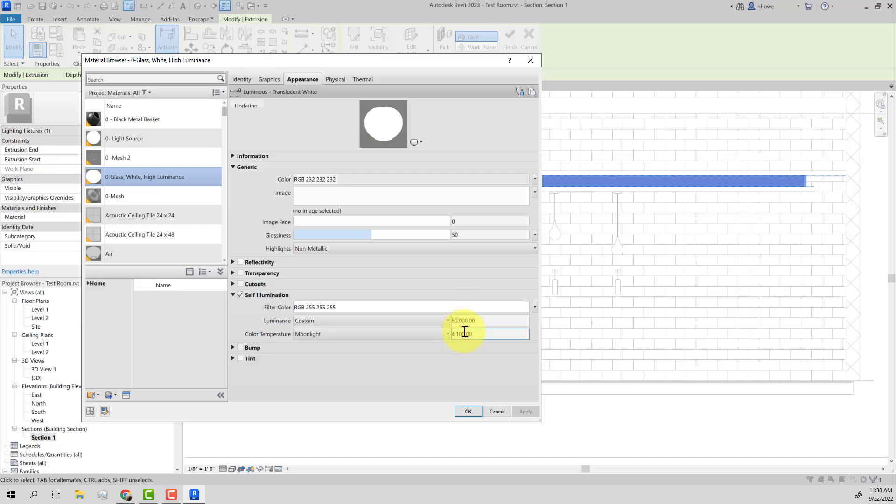
Assign the 0- Light Source material to the extrusion and finish the in-place model
left_click(164, 138)
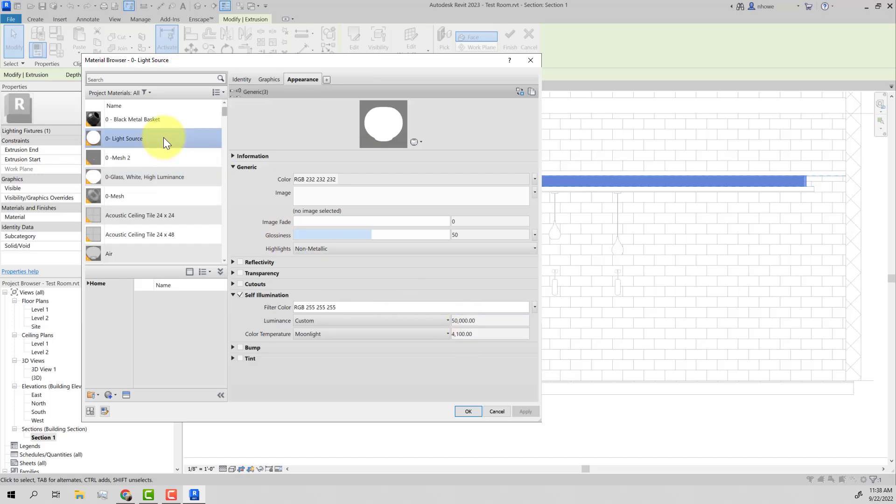
left_click(468, 411)
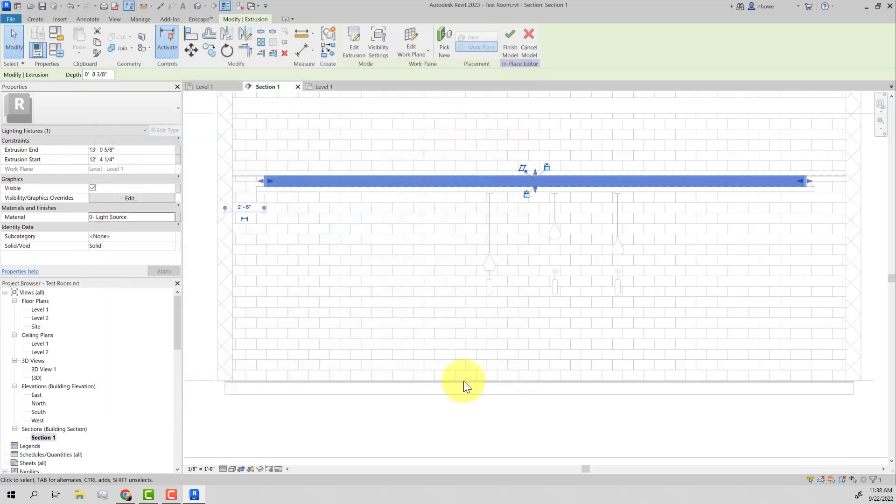
left_click(511, 49)
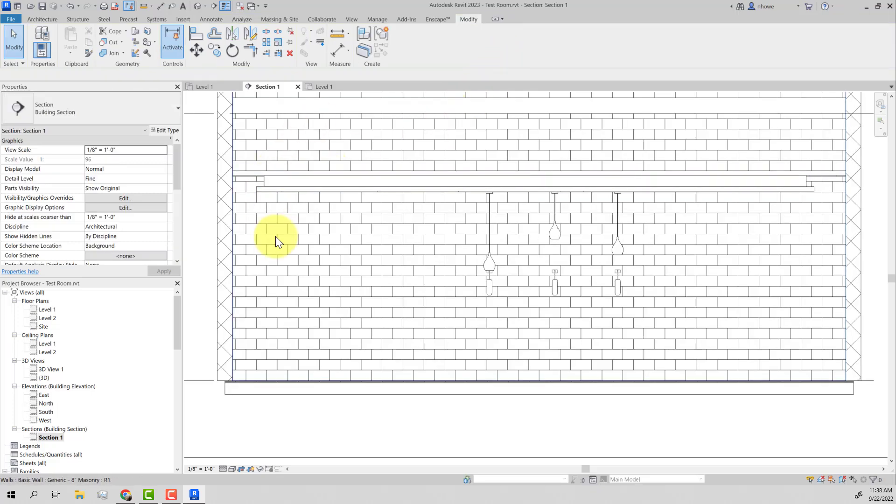
Start Enscape, look around the rendered room's ceiling and walls, and switch back to Revit
left_click(435, 19)
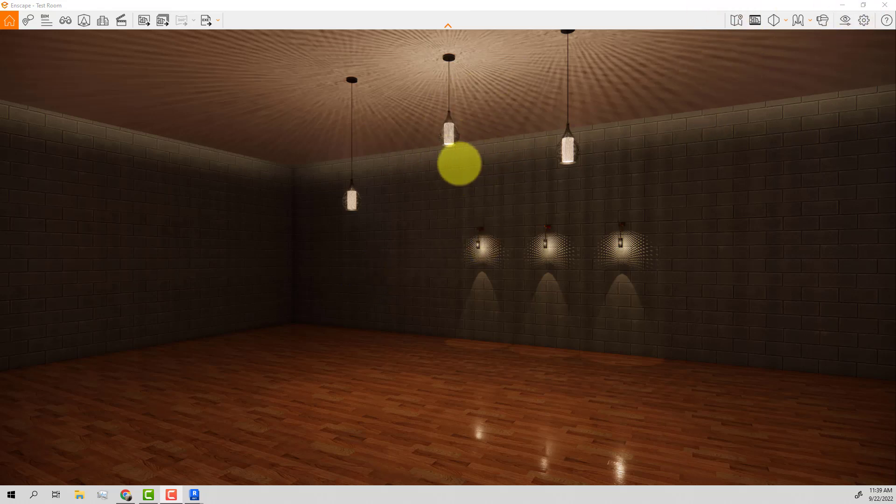
right_click_drag(425, 197, 461, 182)
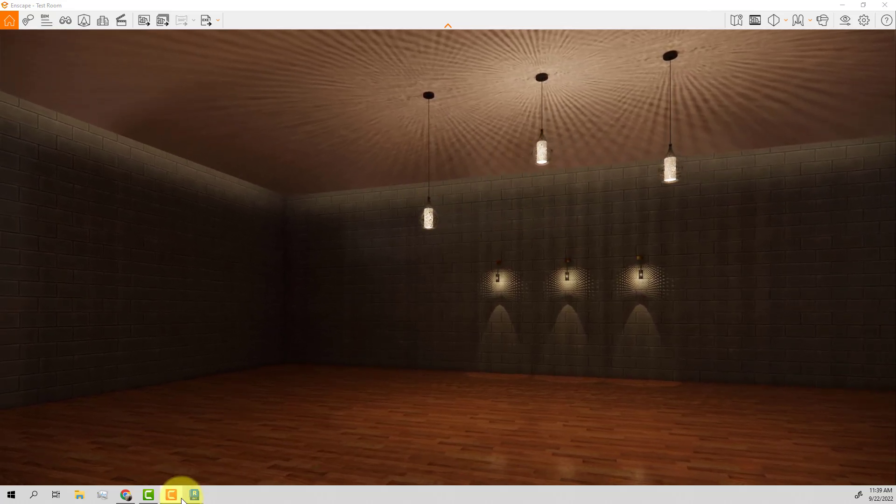
mouse_move(194, 494)
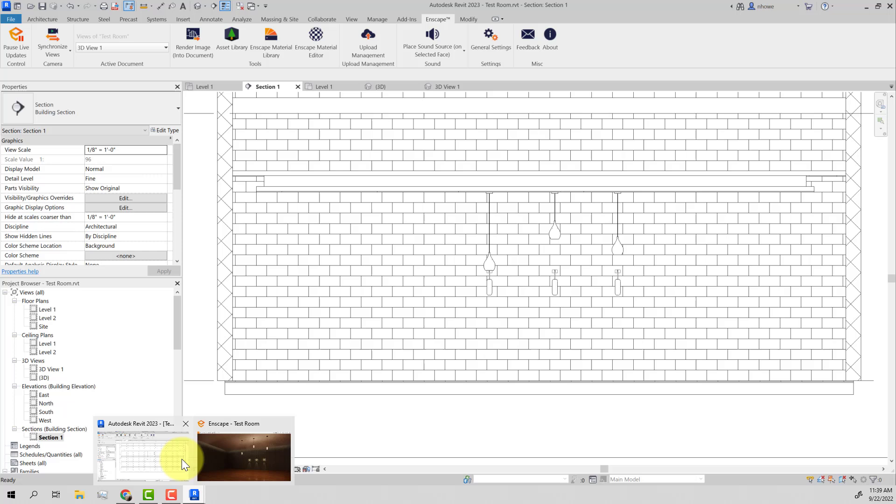
left_click(181, 459)
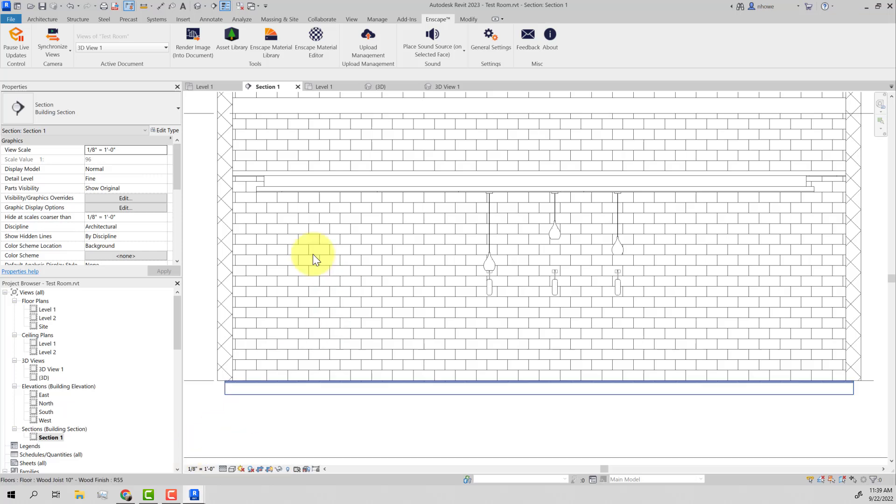
Examine the cove lighting fixture's instance properties and its type properties, widening the Type Properties window
left_click(267, 180)
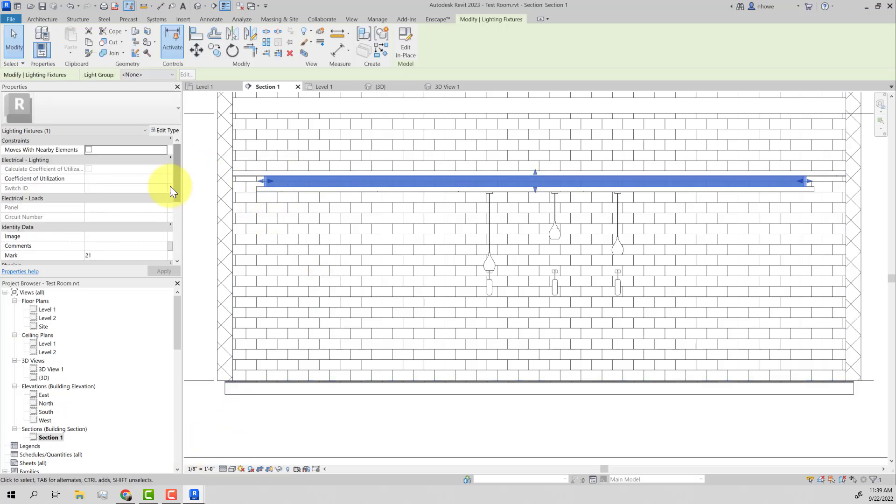
scroll(161, 191, "down", 5)
scroll(158, 193, "up", 5)
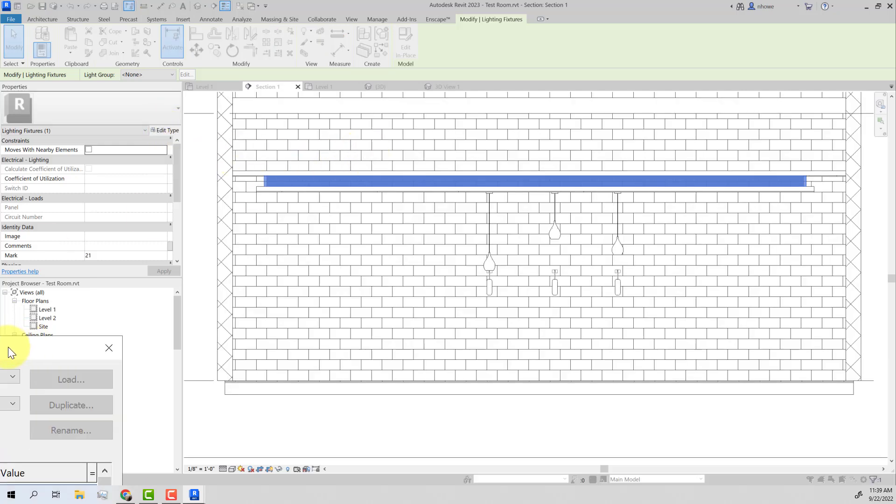
left_click_drag(10, 348, 469, 110)
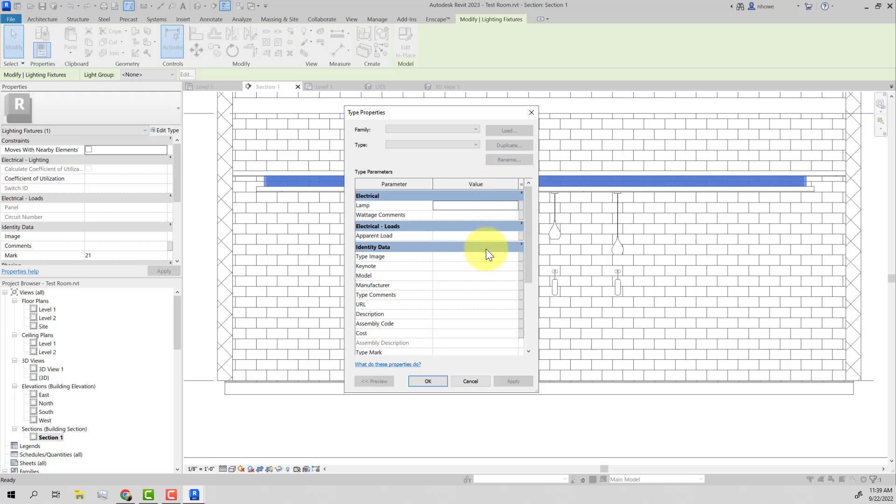
scroll(486, 251, "down", 1)
scroll(486, 248, "down", 1)
scroll(486, 248, "down", 1)
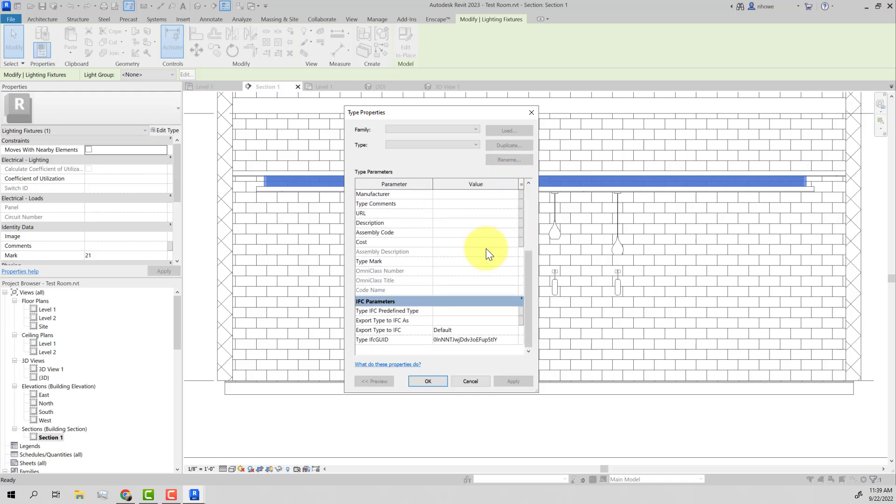
scroll(486, 248, "up", 3)
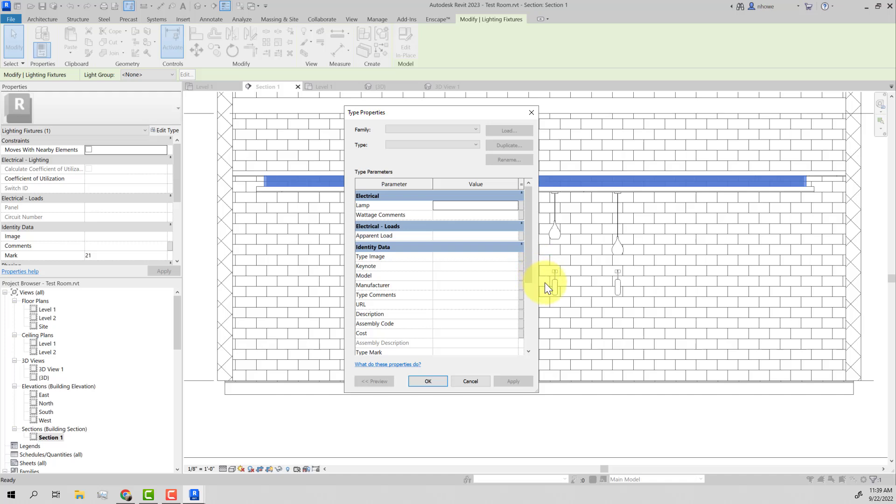
left_click_drag(539, 283, 645, 279)
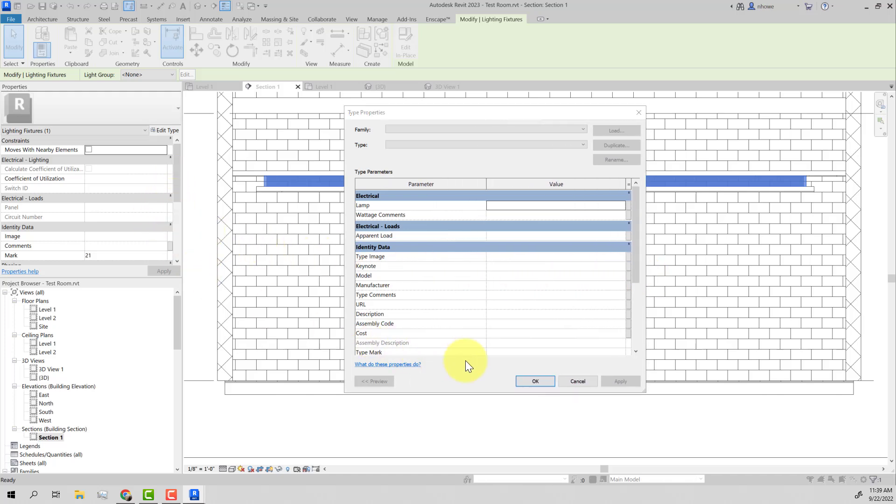
Close the type properties, reopen the cove lighting fixture for in-place editing and select its extrusion
left_click(532, 381)
left_click_drag(178, 184, 174, 248)
scroll(172, 241, "up", 3)
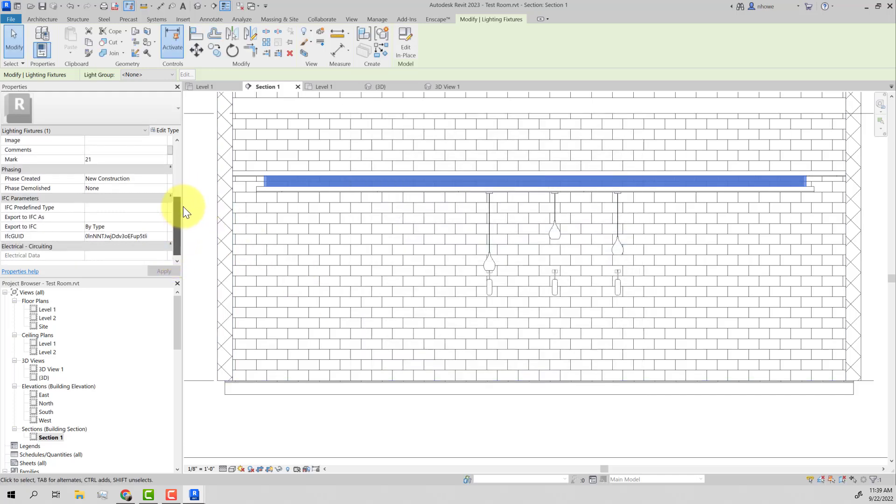
left_click(408, 47)
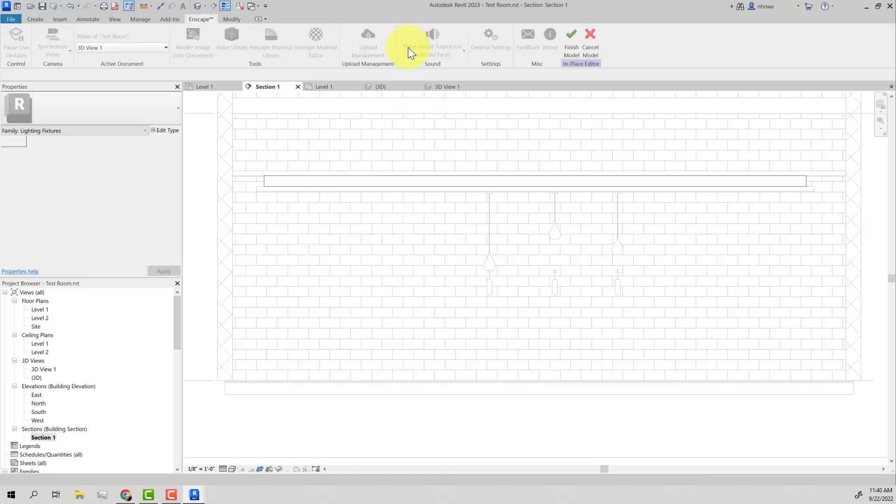
left_click(270, 184)
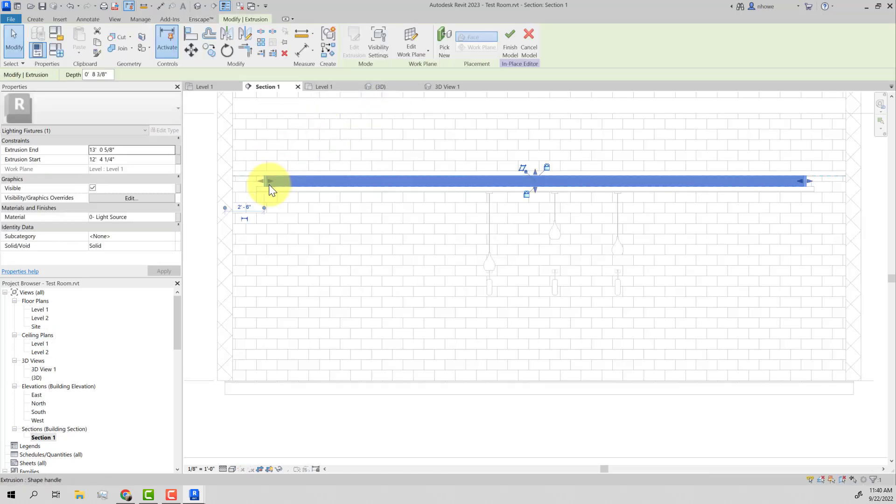
Associate the extrusion's material with a new family type parameter named Material and finish the in-place model
left_click(179, 218)
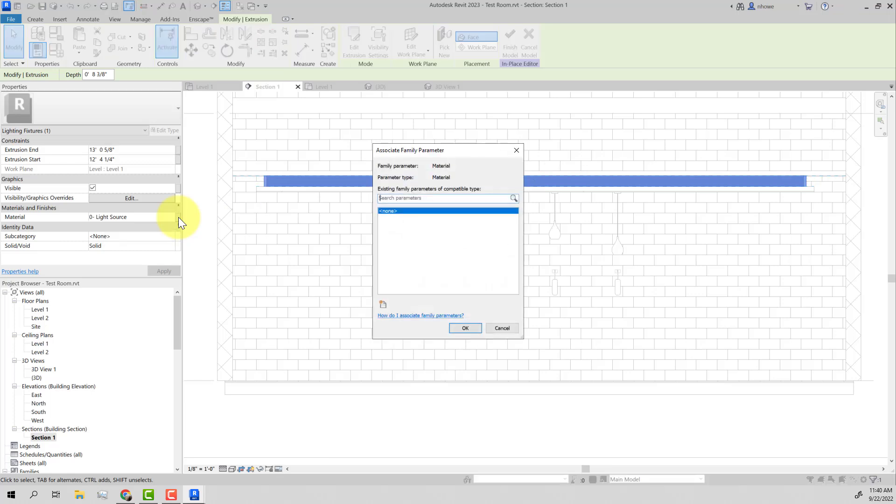
left_click(383, 304)
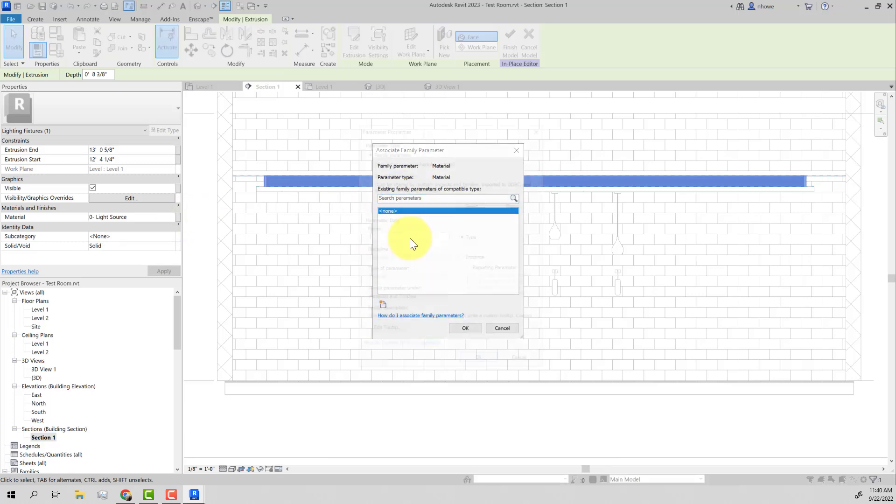
type("Matar")
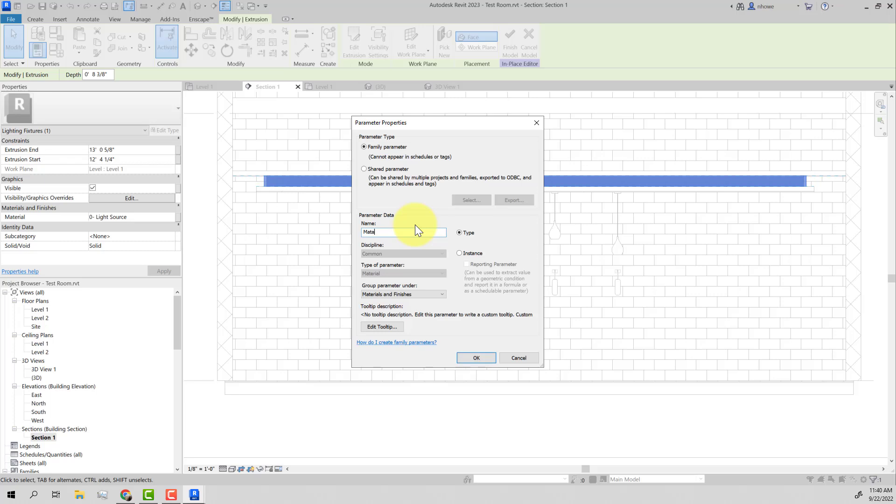
key("BackSpace")
key("BackSpace")
type("teria")
key("Return")
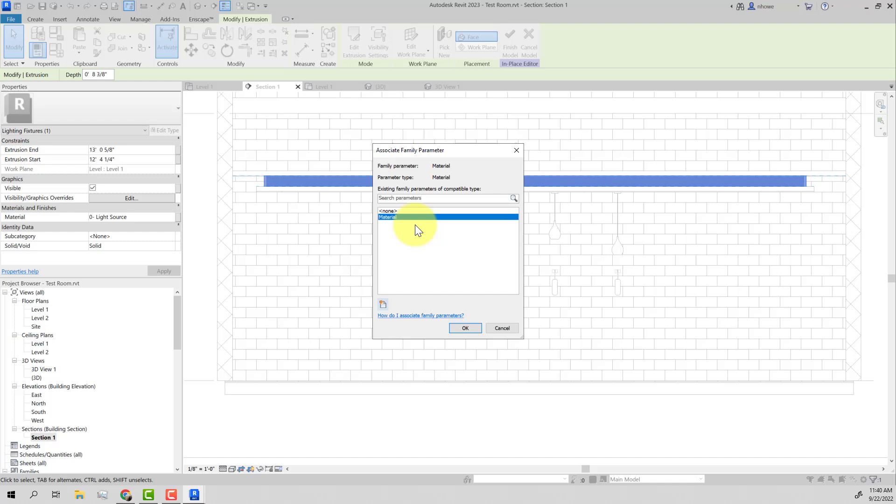
left_click(465, 329)
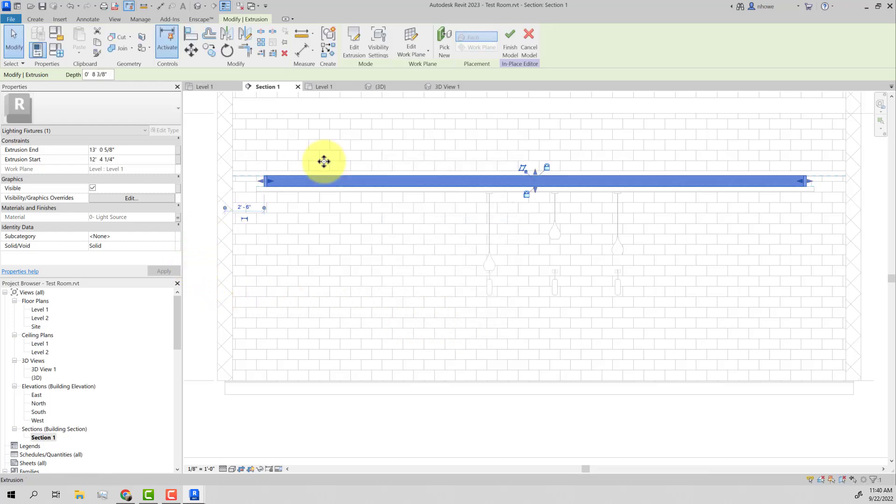
left_click(510, 47)
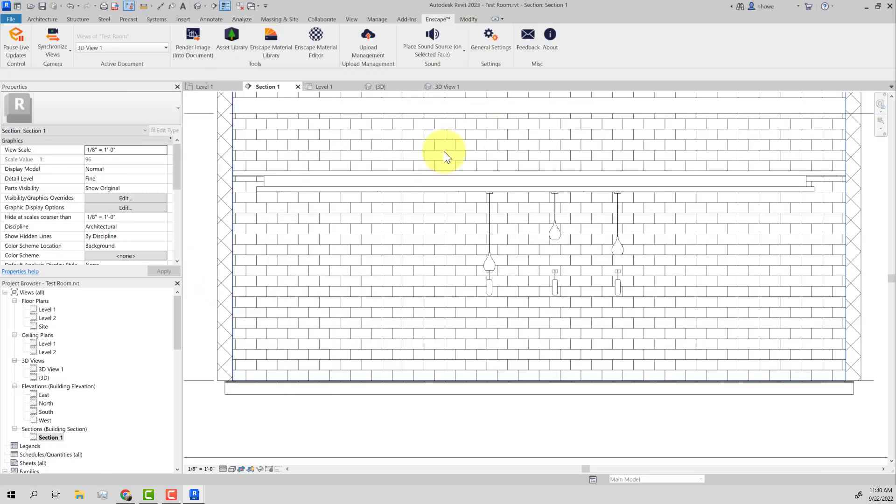
Set the cove lighting fixture's Material type parameter to 0-Glass, White, High Luminance
left_click(264, 178)
scroll(160, 200, "down", 2)
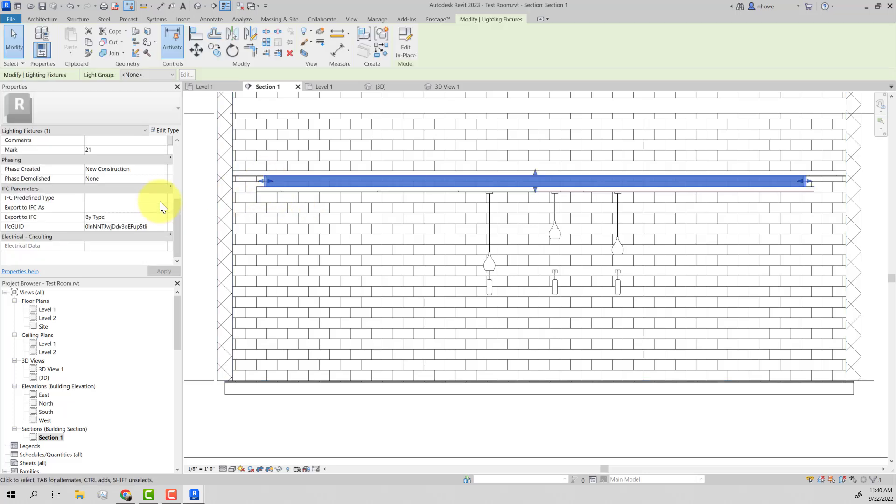
scroll(160, 201, "up", 5)
left_click(167, 131)
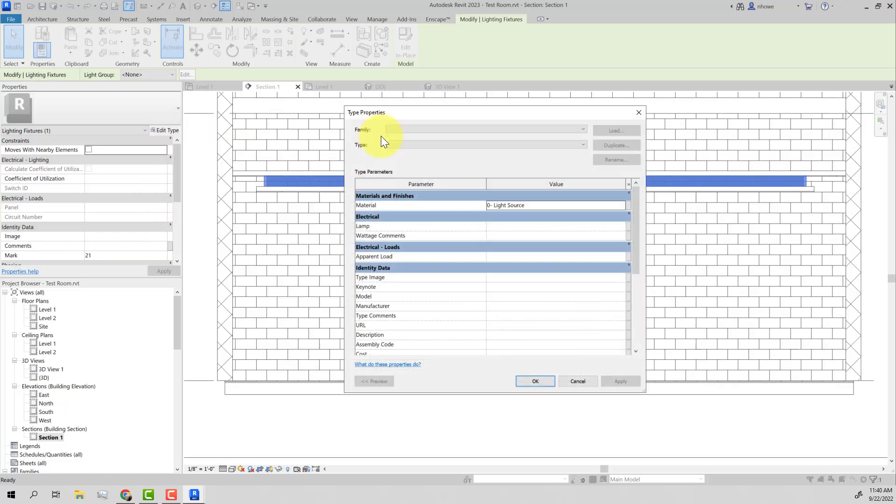
left_click(542, 206)
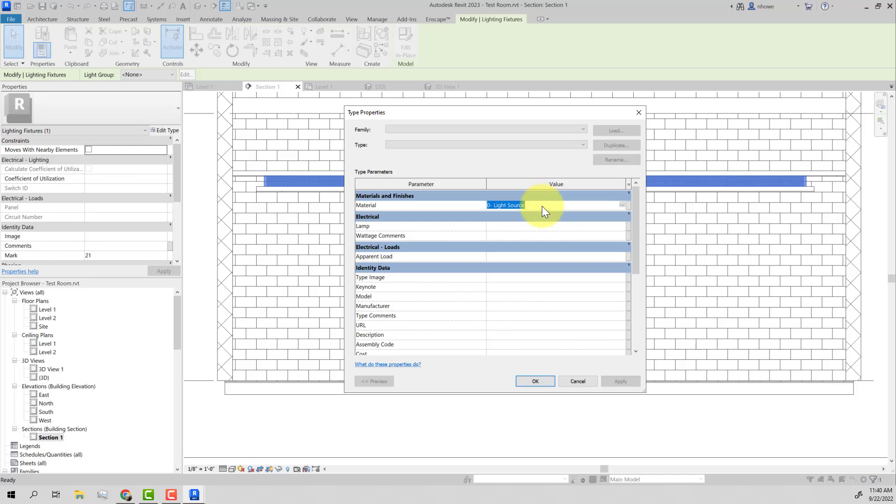
left_click(624, 206)
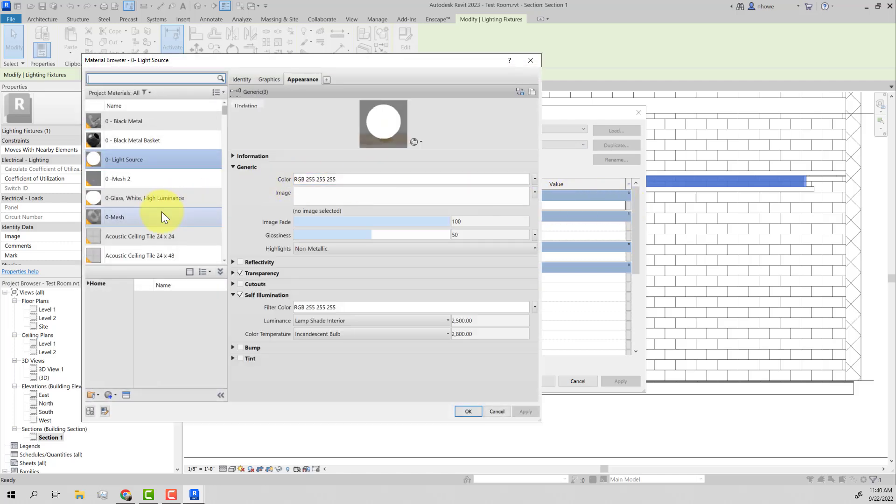
left_click(159, 198)
left_click(469, 411)
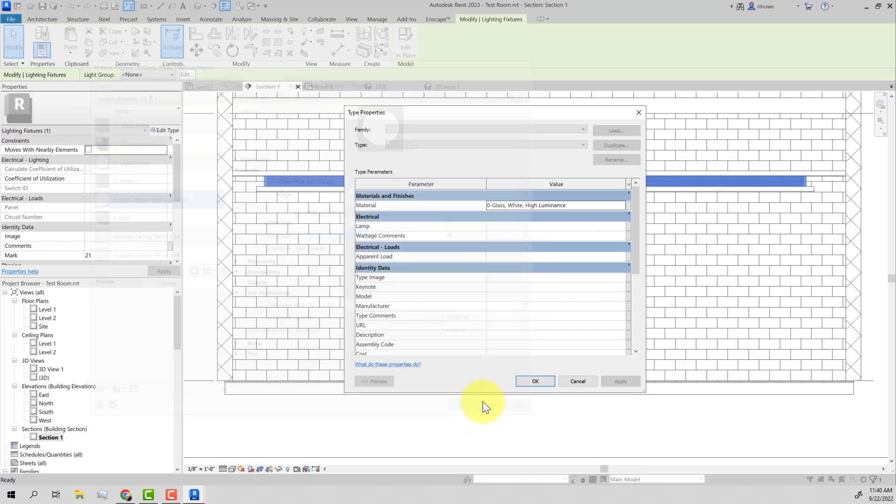
left_click(532, 381)
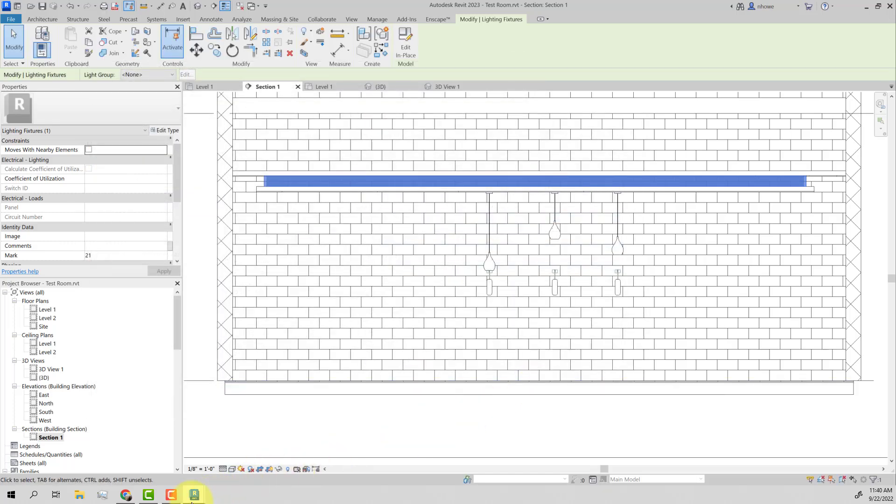
Switch to Enscape, check the cove glow along the walls and ceiling, and return to Revit
mouse_move(194, 494)
left_click(232, 453)
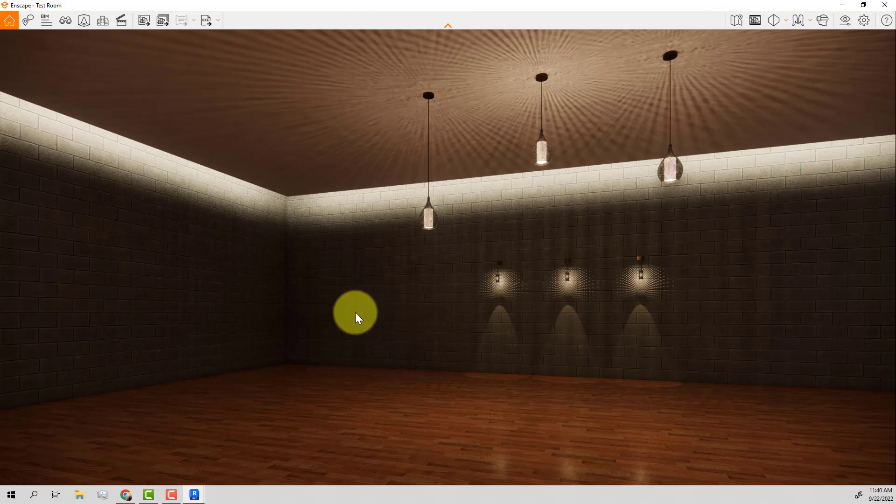
mouse_move(354, 310)
middle_mouse_down()
mouse_move(386, 319)
mouse_move(361, 305)
middle_mouse_up()
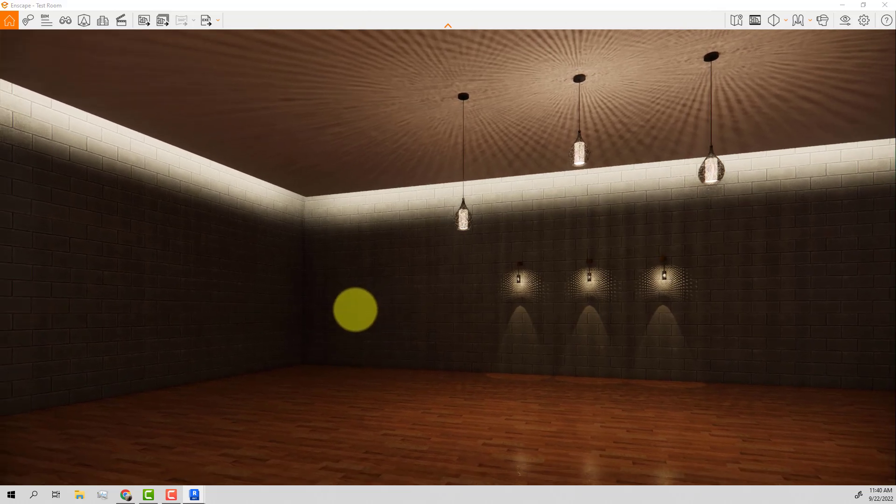
mouse_move(193, 495)
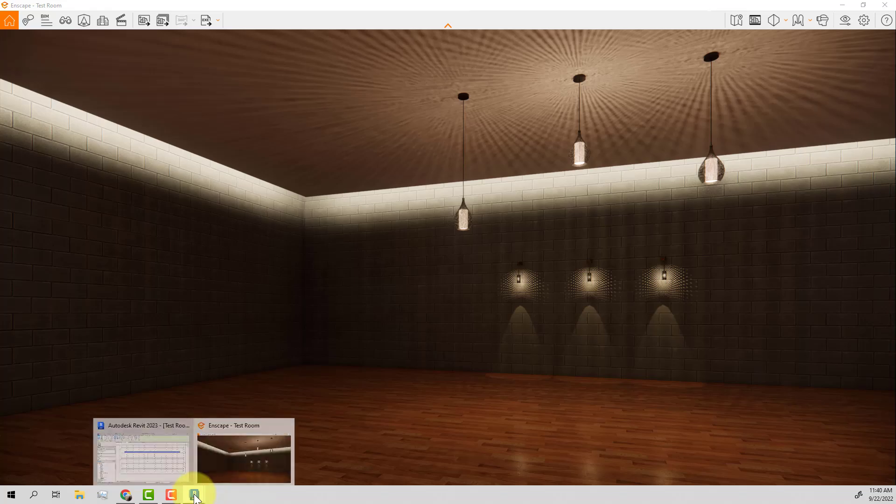
left_click(179, 476)
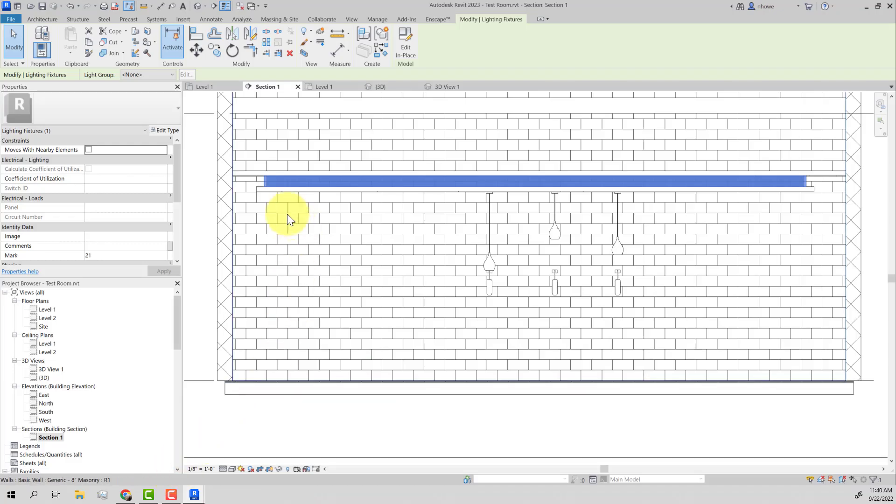
Set the cove lighting fixture's Material type parameter to 0- Light Source, apply it and deselect the fixture
left_click(169, 133)
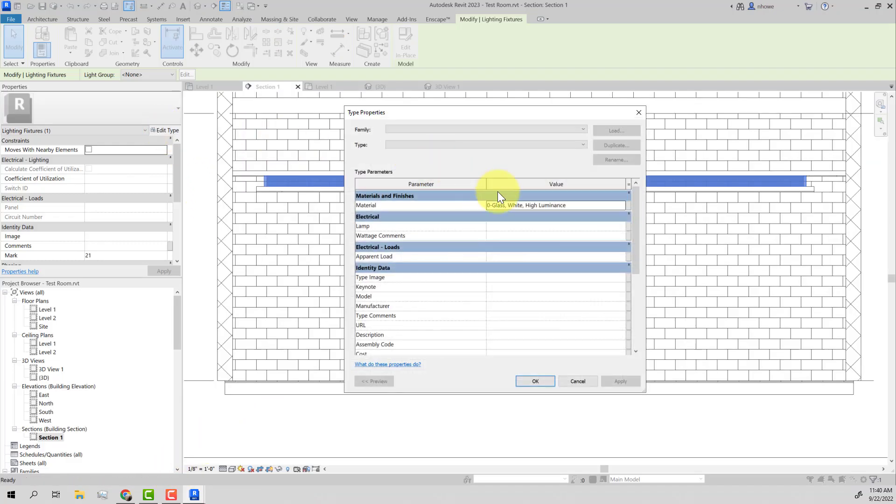
left_click(582, 205)
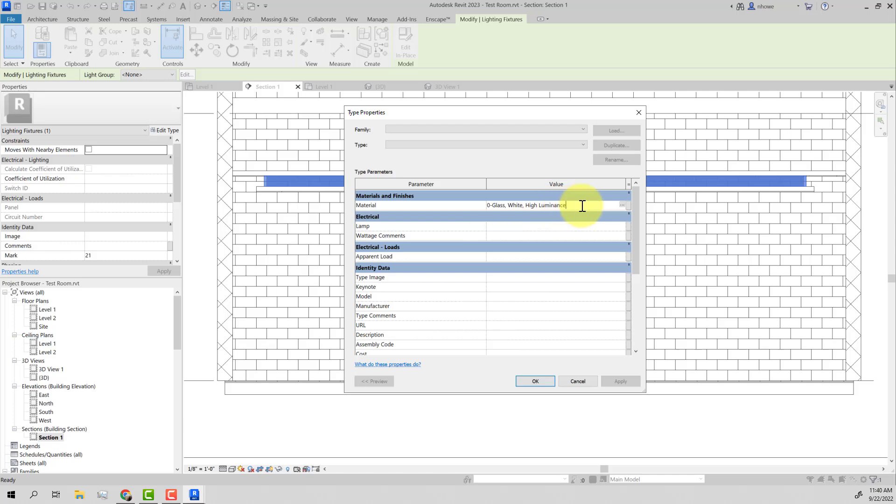
left_click(622, 205)
left_click(165, 148)
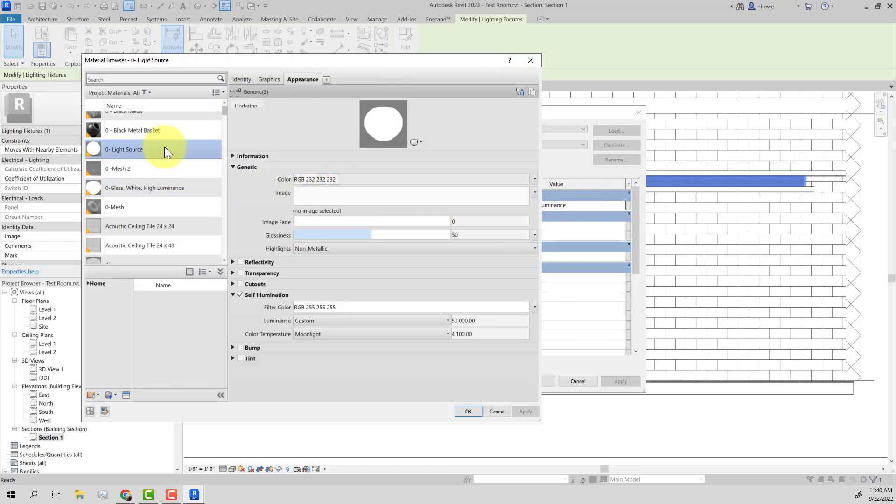
left_click(469, 413)
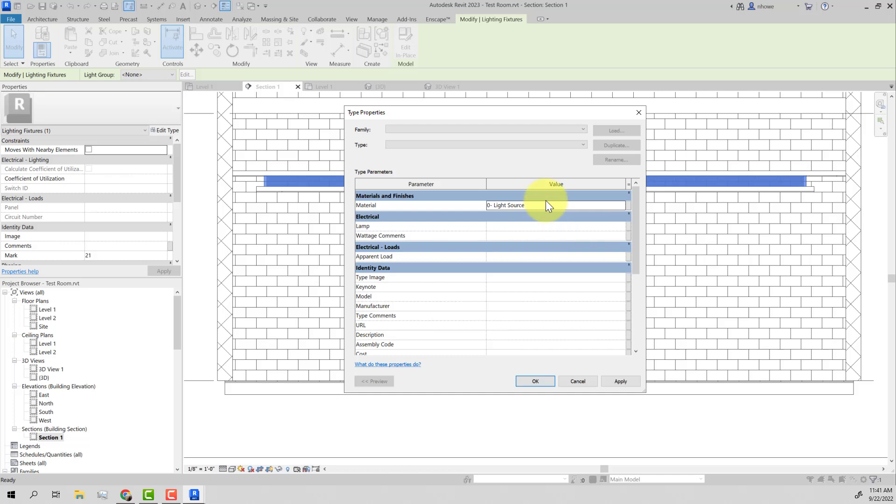
left_click(610, 380)
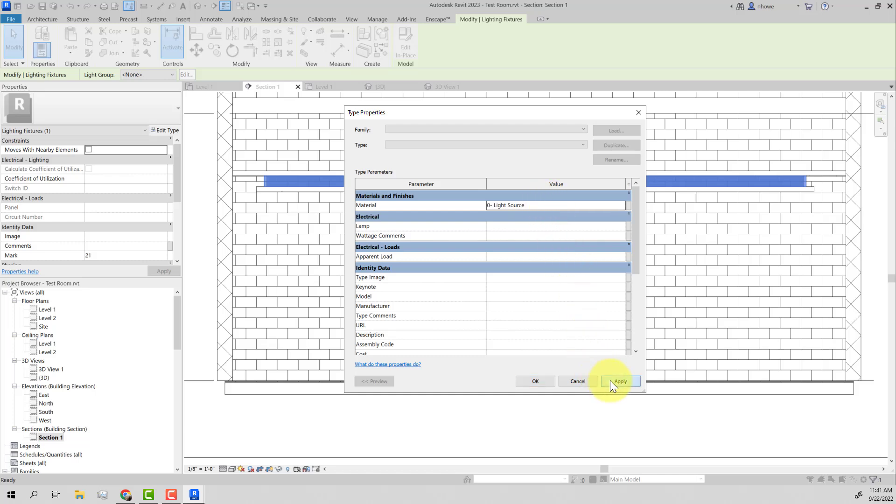
left_click(547, 382)
left_click(515, 410)
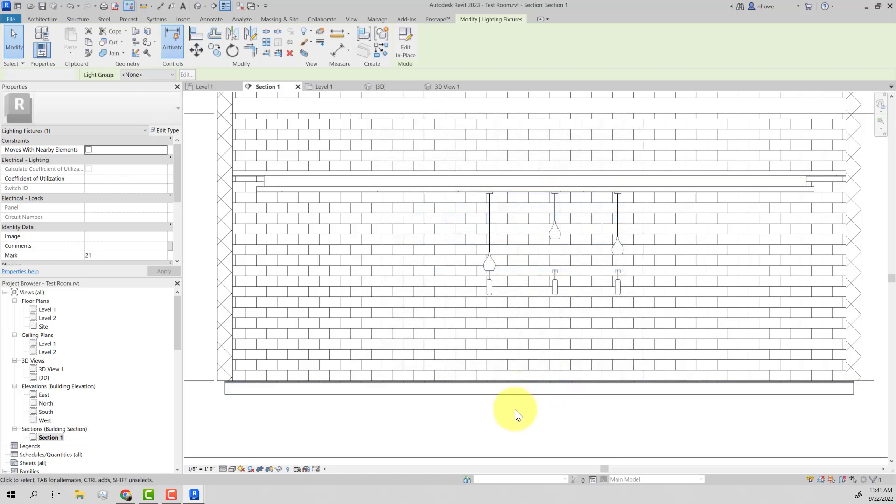